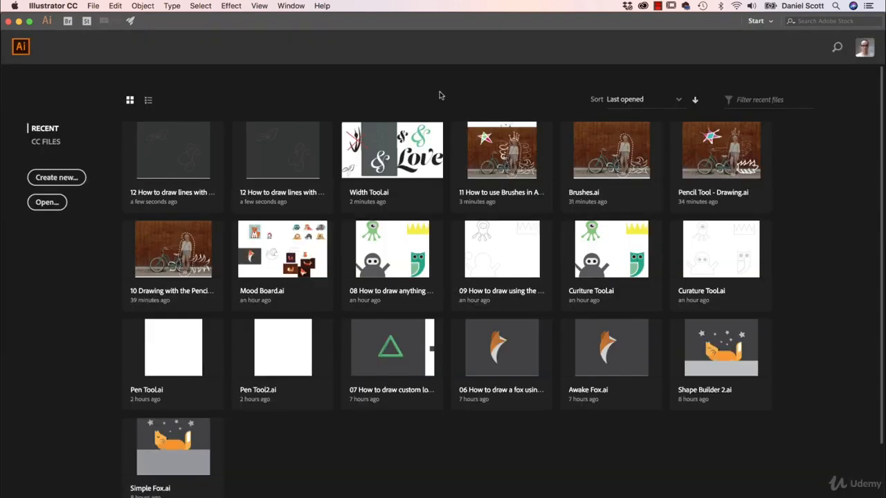
Step: Open the Width Tool.ai file from the Exercise Files folder
{"action": "left_click", "coordinate": [94, 6]}
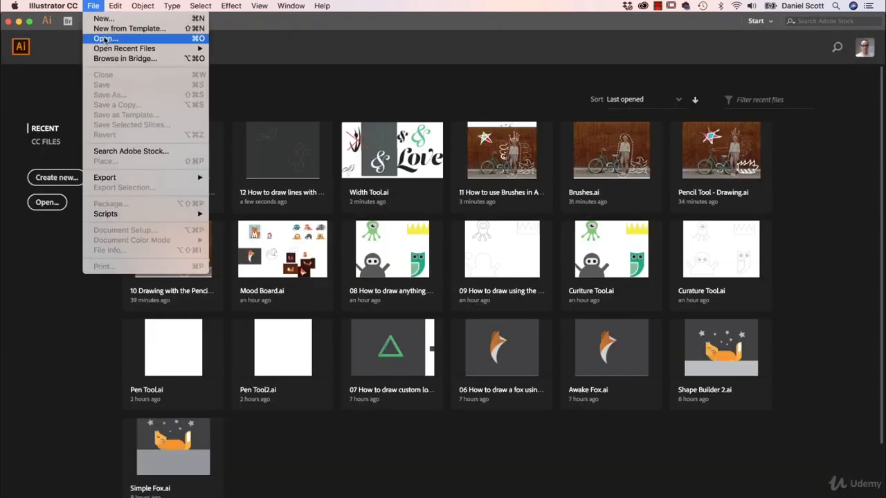
{"action": "left_click", "coordinate": [103, 38]}
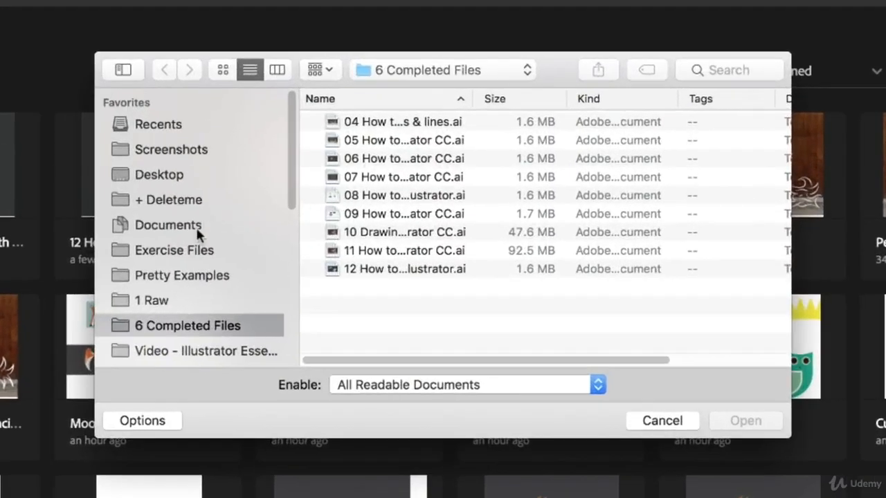
{"action": "left_click", "coordinate": [187, 251]}
{"action": "scroll", "coordinate": [484, 242], "scroll_direction": "down", "scroll_amount": 5}
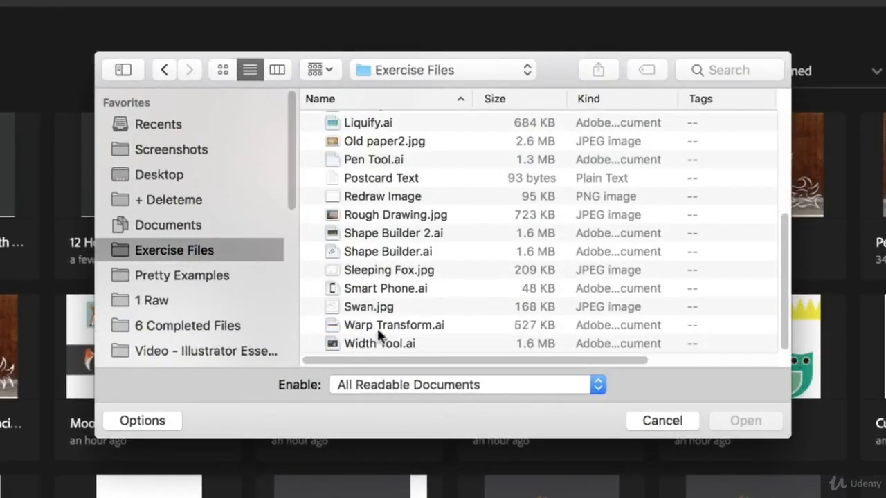
{"action": "left_click", "coordinate": [373, 345]}
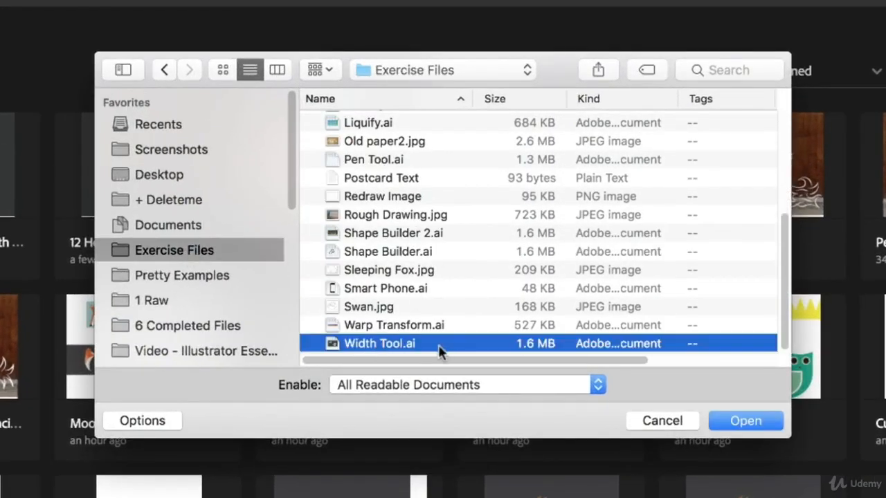
{"action": "left_click", "coordinate": [746, 420]}
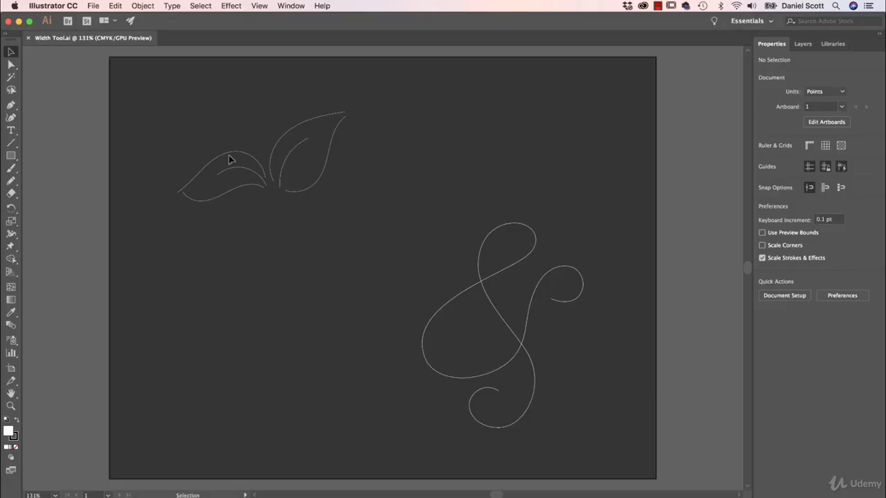
Step: Select the Pencil tool and set its fill to none
{"action": "key", "text": "super+equal"}
{"action": "key", "text": "super+equal"}
{"action": "left_click_drag", "start_coordinate": [273, 142], "coordinate": [368, 245]}
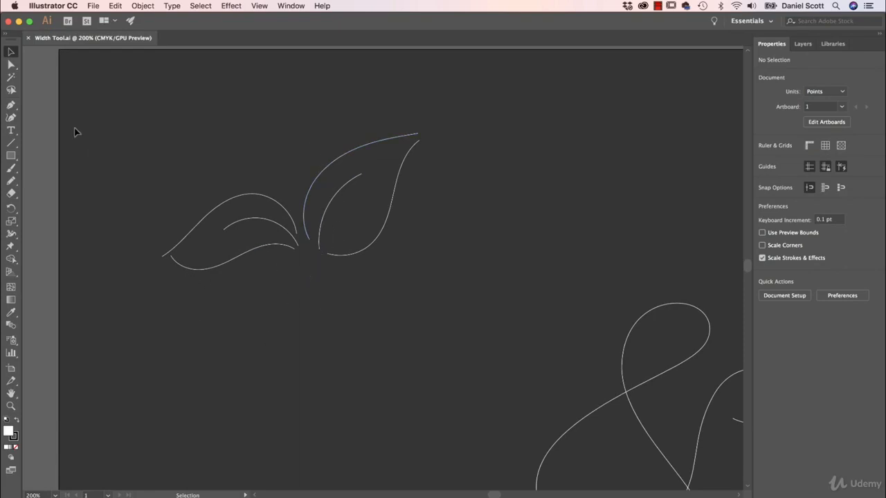
{"action": "left_click", "coordinate": [11, 181]}
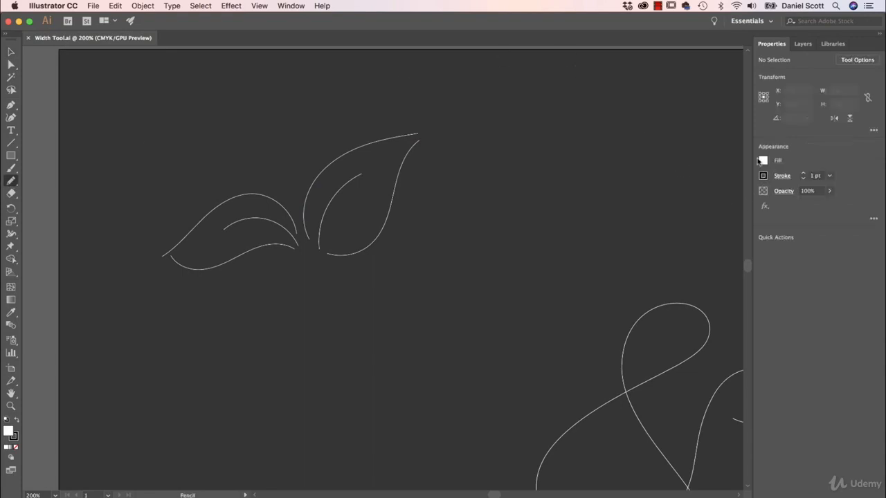
{"action": "left_click", "coordinate": [763, 162]}
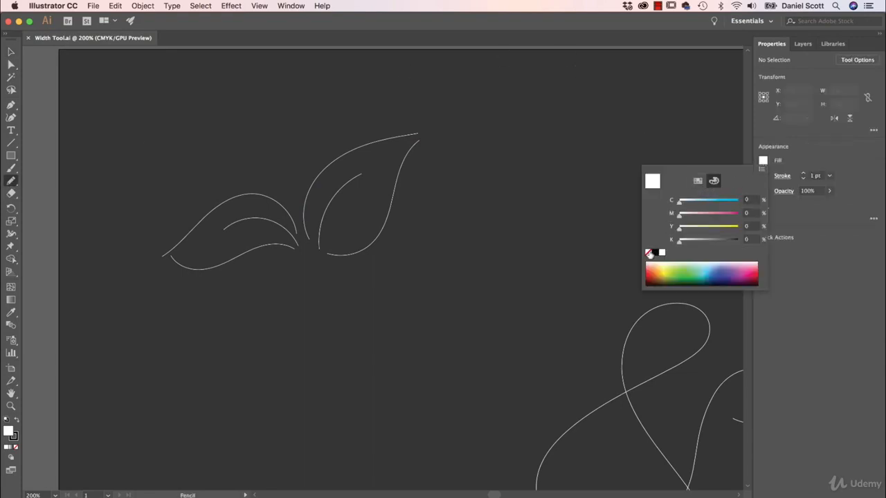
{"action": "left_click", "coordinate": [649, 253]}
{"action": "left_click", "coordinate": [812, 164]}
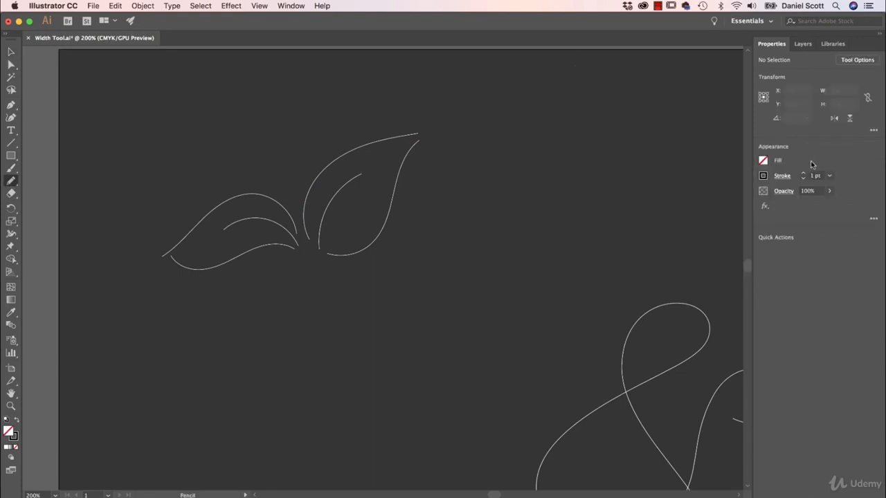
Step: Set the Pencil tool's stroke to white with a 0.25 pt weight
{"action": "left_click", "coordinate": [764, 176]}
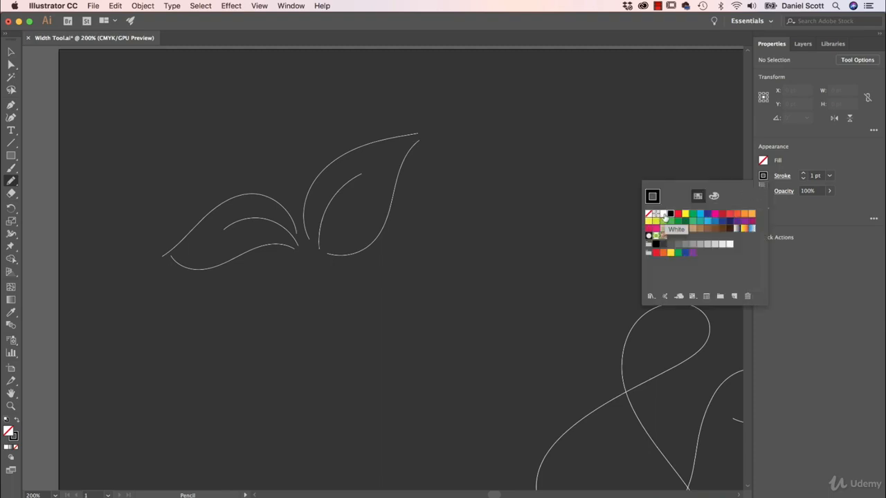
{"action": "left_click", "coordinate": [665, 216]}
{"action": "left_click", "coordinate": [840, 161]}
{"action": "left_click", "coordinate": [828, 178]}
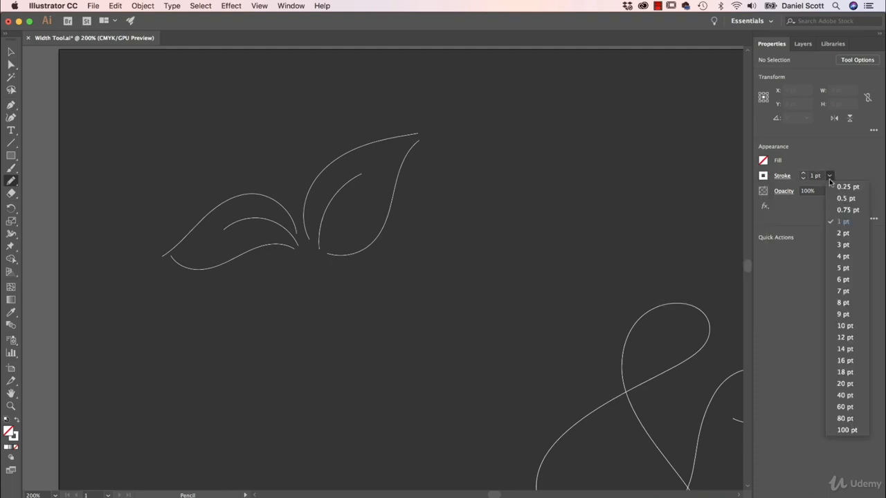
{"action": "left_click", "coordinate": [841, 188]}
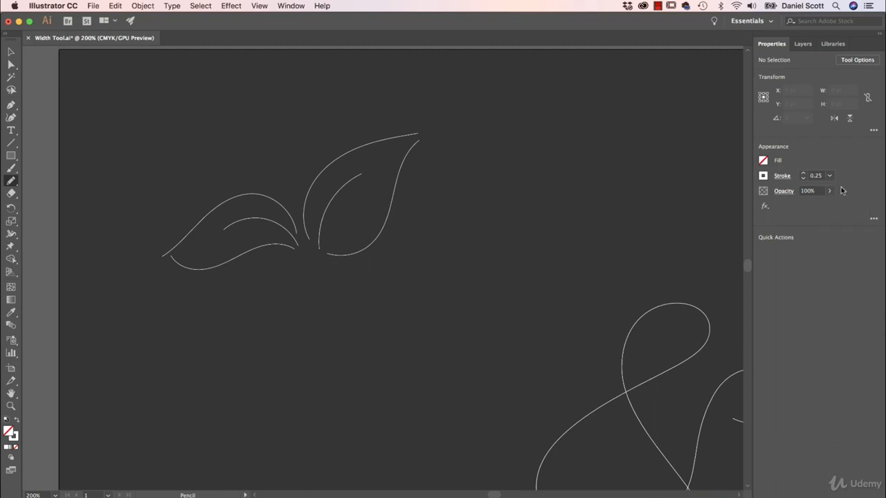
Step: Draw a third leaf with a vein beneath the two existing leaves using the Pencil tool at Smooth fidelity
{"action": "double_click", "coordinate": [16, 183]}
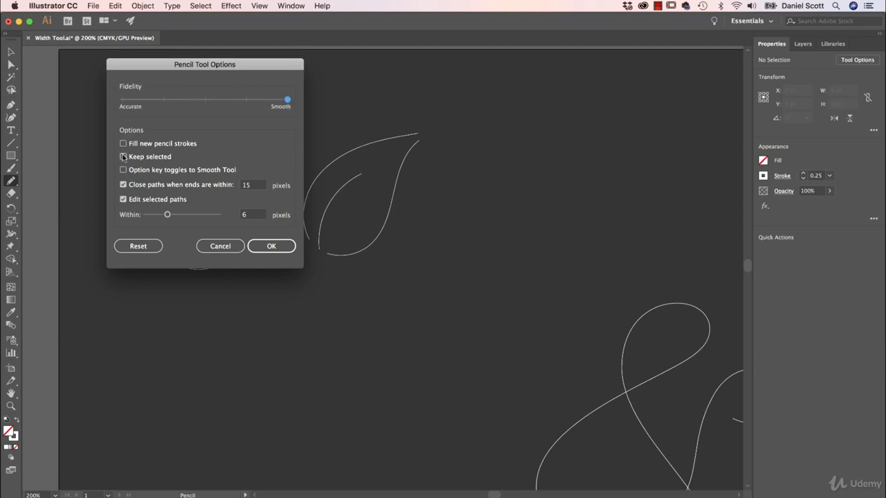
{"action": "left_click", "coordinate": [290, 249]}
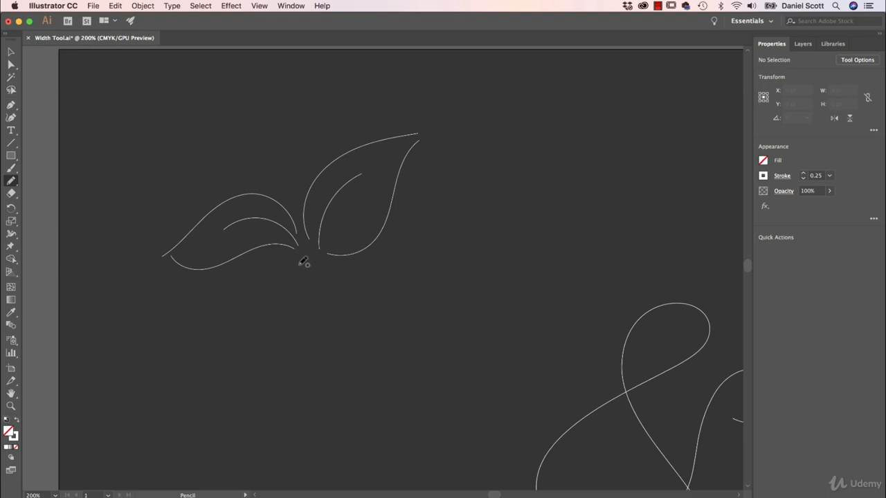
{"action": "mouse_move", "coordinate": [299, 265]}
{"action": "left_mouse_down"}
{"action": "mouse_move", "coordinate": [258, 320]}
{"action": "mouse_move", "coordinate": [281, 384]}
{"action": "left_mouse_up"}
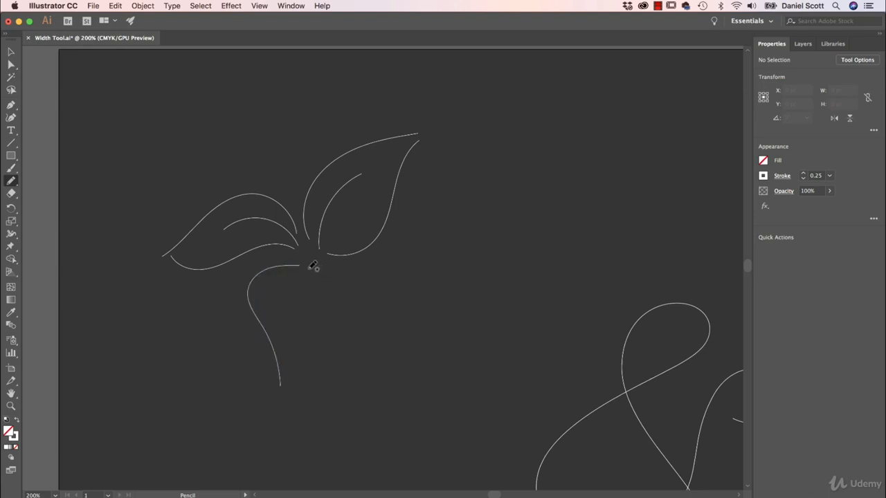
{"action": "mouse_move", "coordinate": [311, 268]}
{"action": "left_mouse_down"}
{"action": "mouse_move", "coordinate": [337, 298]}
{"action": "mouse_move", "coordinate": [294, 370]}
{"action": "left_mouse_up"}
{"action": "left_click_drag", "start_coordinate": [301, 280], "coordinate": [290, 350]}
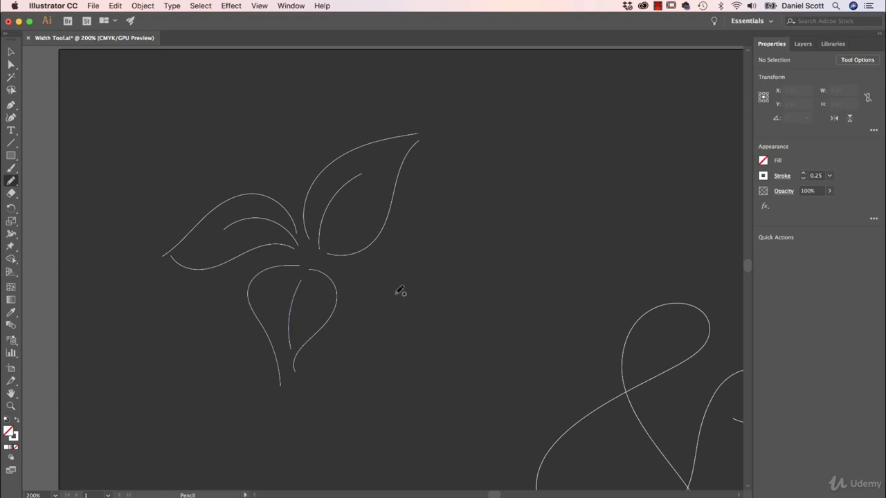
Step: Select all the leaf paths, set their stroke weight to 0.25 pt, and deselect
{"action": "left_click", "coordinate": [11, 52]}
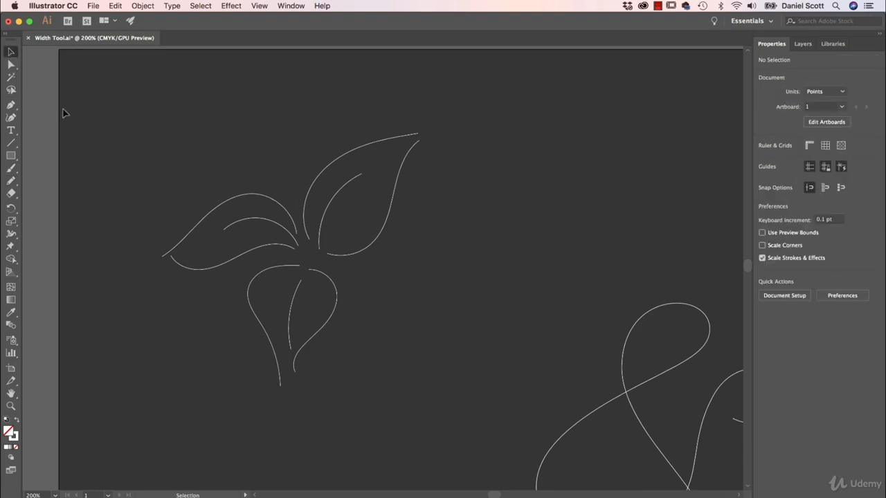
{"action": "left_click_drag", "start_coordinate": [376, 368], "coordinate": [421, 373]}
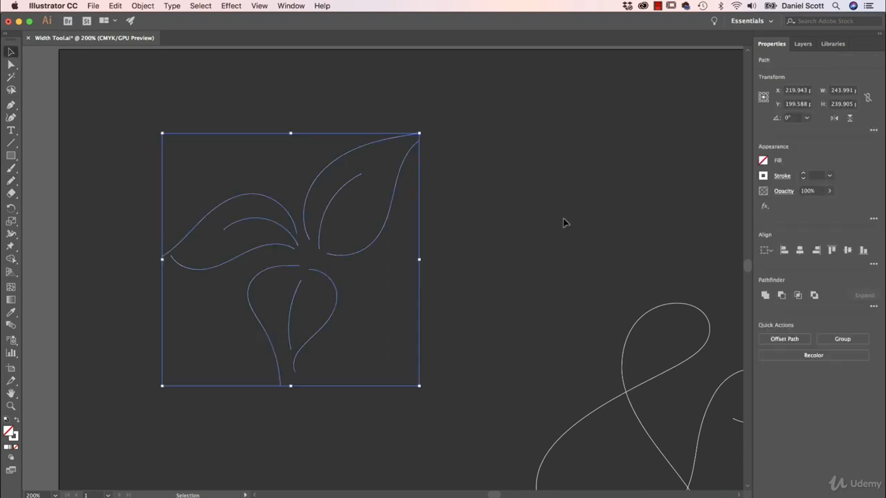
{"action": "left_click", "coordinate": [830, 177]}
{"action": "left_click", "coordinate": [845, 187]}
{"action": "left_click", "coordinate": [464, 205]}
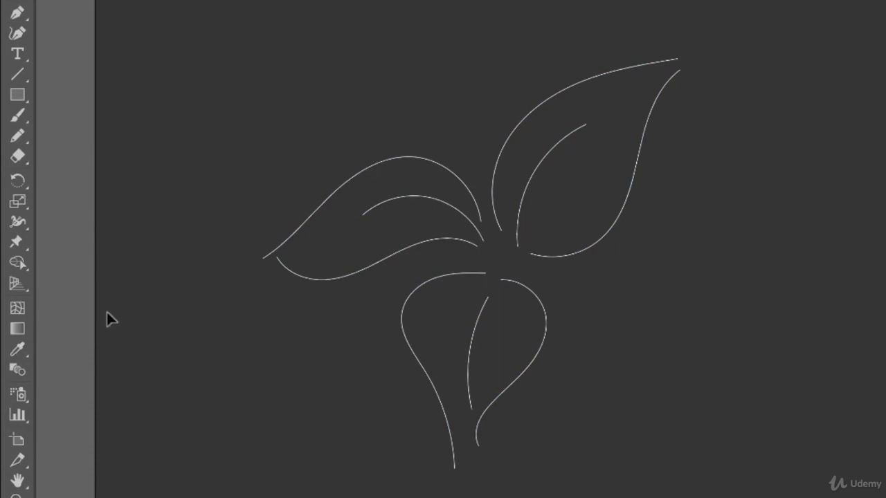
Step: Widen the middle of the right leaf's outer curve with the Width tool
{"action": "left_click", "coordinate": [18, 222]}
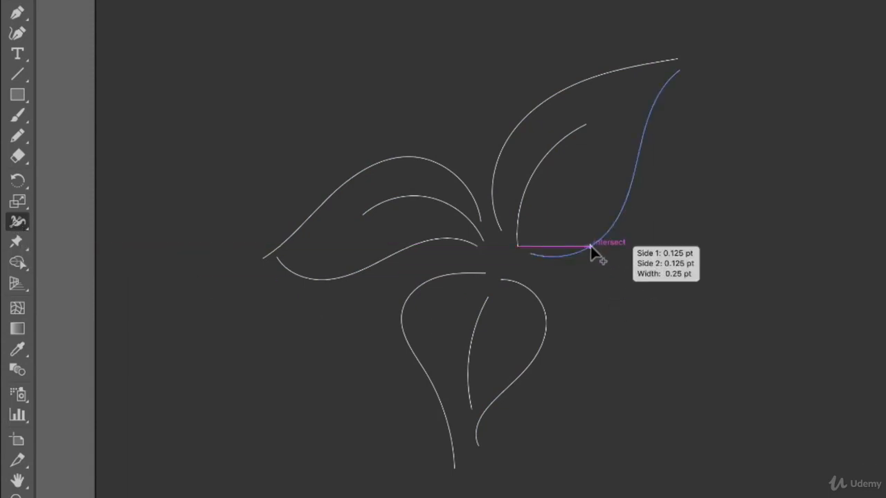
{"action": "scroll", "coordinate": [592, 249], "scroll_direction": "up", "scroll_amount": 2}
{"action": "scroll", "coordinate": [590, 253], "scroll_direction": "up", "scroll_amount": 1}
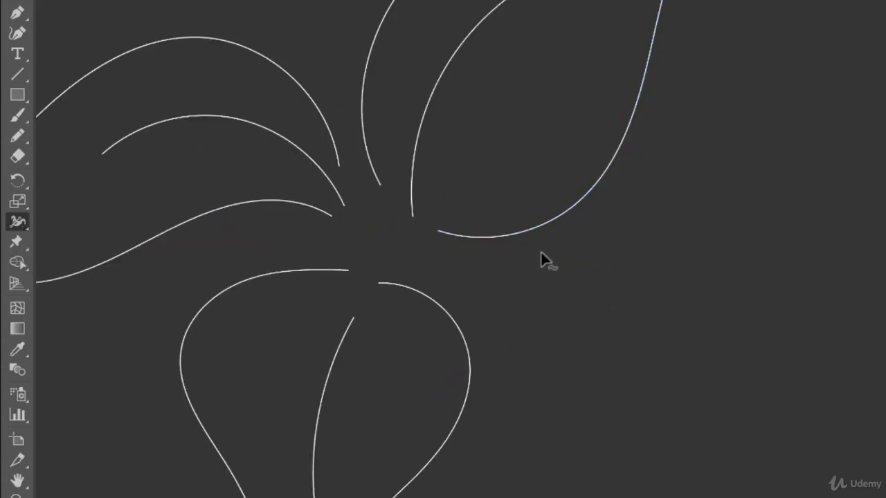
{"action": "scroll", "coordinate": [748, 111], "scroll_direction": "up", "scroll_amount": 4}
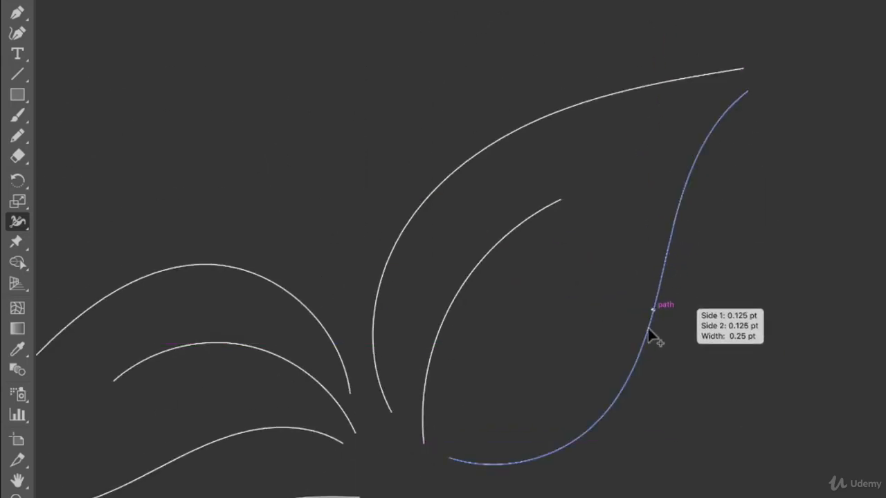
{"action": "left_click_drag", "start_coordinate": [578, 442], "coordinate": [582, 451]}
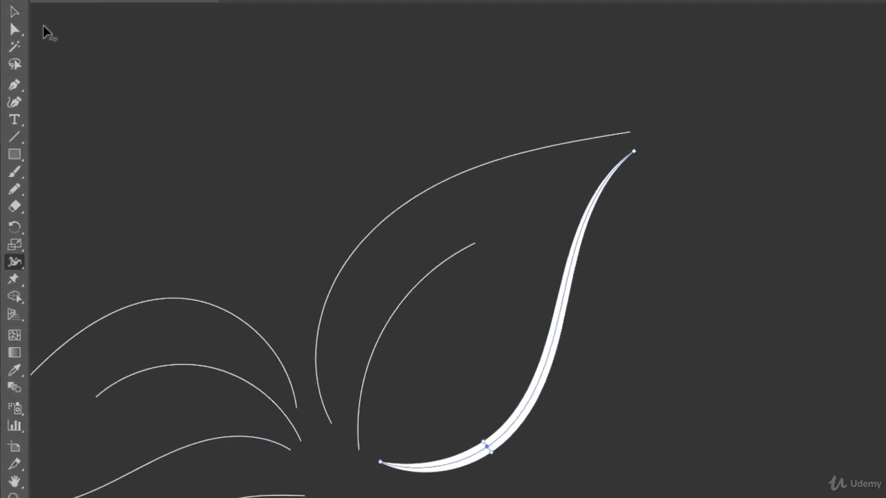
Step: Widen the right leaf's upper outer curve with the Width tool
{"action": "left_click", "coordinate": [19, 13]}
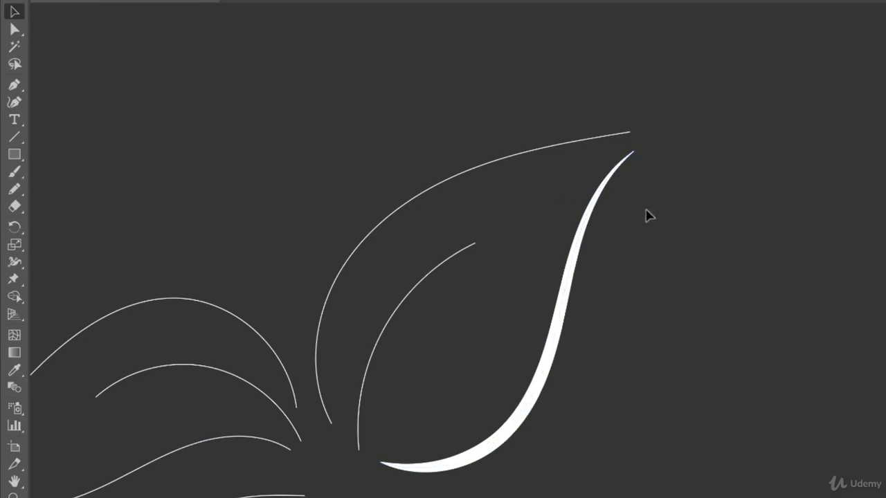
{"action": "left_click_drag", "start_coordinate": [454, 122], "coordinate": [504, 184]}
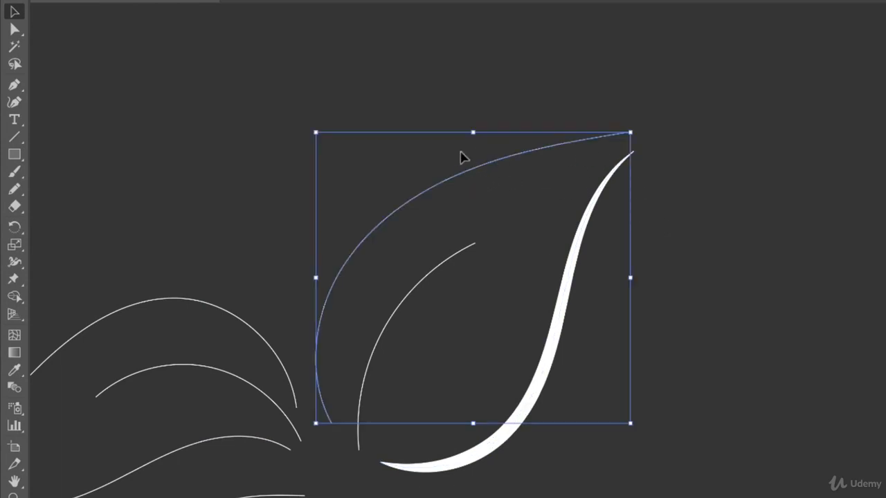
{"action": "left_click", "coordinate": [415, 76]}
{"action": "left_click", "coordinate": [14, 262]}
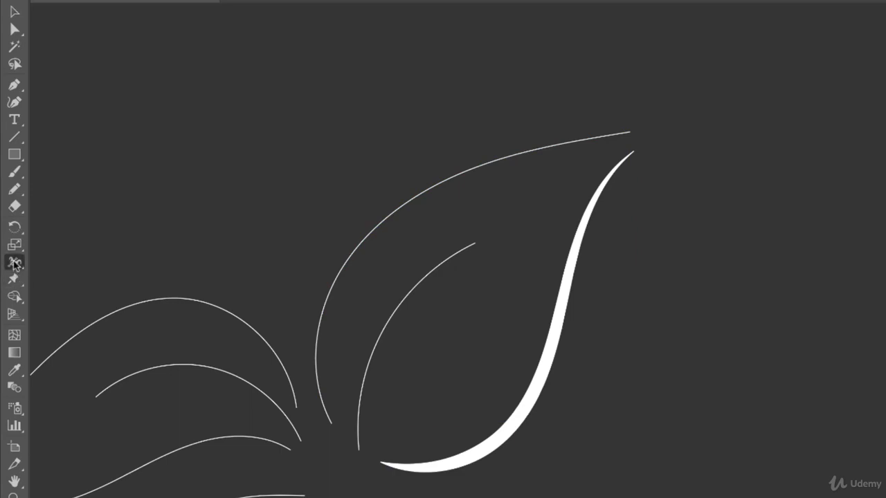
{"action": "left_click_drag", "start_coordinate": [331, 299], "coordinate": [335, 299]}
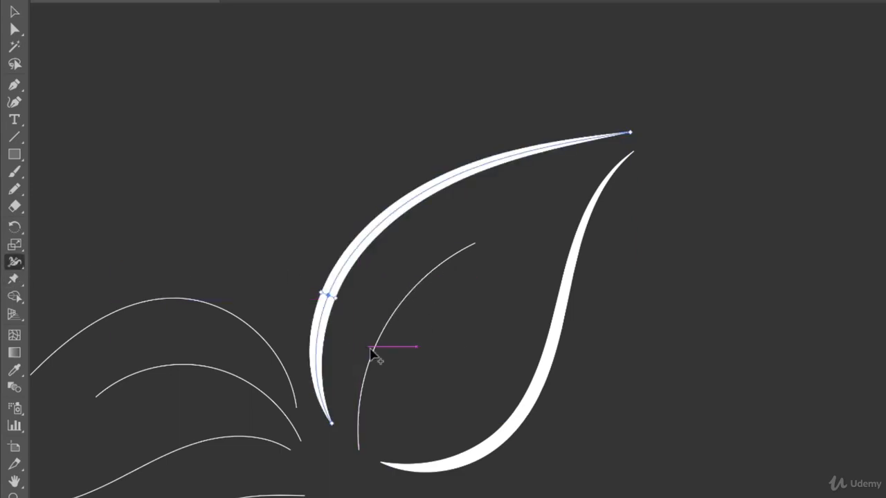
Step: Widen the right leaf's vein and the lower leaf's right curve with the Width tool
{"action": "left_click_drag", "start_coordinate": [373, 355], "coordinate": [380, 360]}
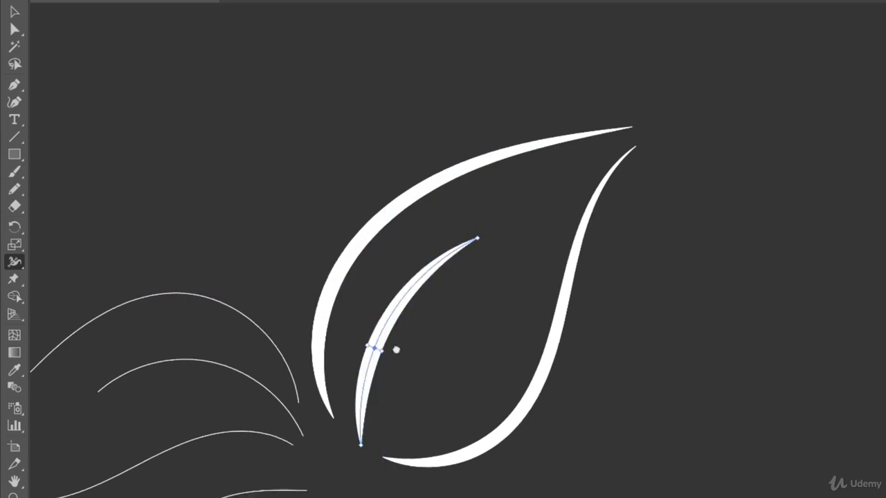
{"action": "scroll", "coordinate": [415, 333], "scroll_direction": "down", "scroll_amount": 5}
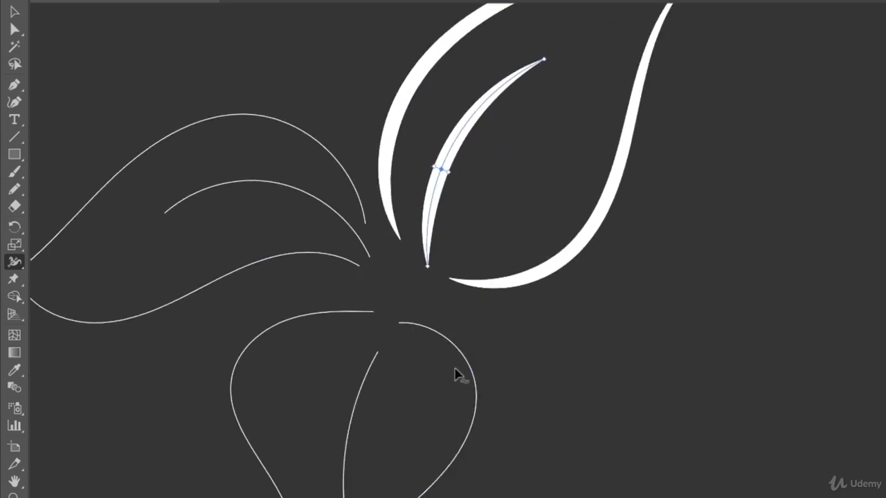
{"action": "left_click_drag", "start_coordinate": [465, 358], "coordinate": [460, 363]}
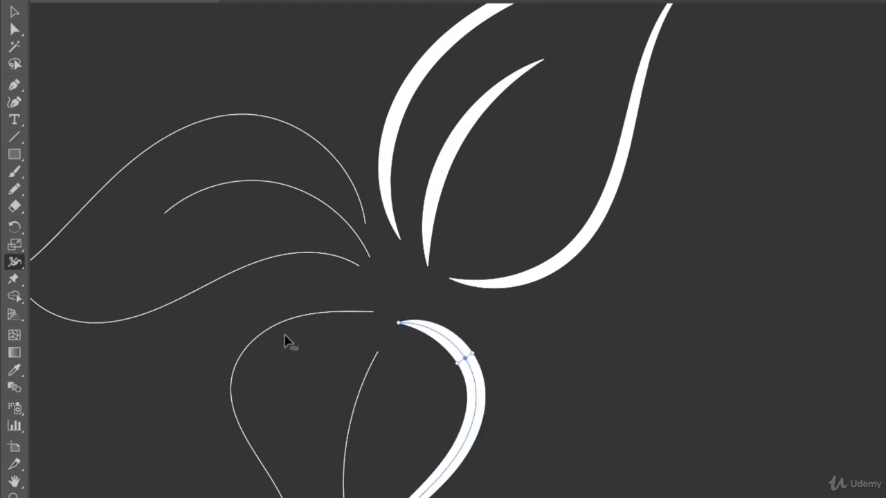
Step: Widen the remaining curves and veins of the lower and left leaves with the Width tool
{"action": "key", "text": "super+shift+a"}
{"action": "left_click_drag", "start_coordinate": [273, 331], "coordinate": [278, 341]}
{"action": "left_click_drag", "start_coordinate": [355, 411], "coordinate": [363, 413]}
{"action": "mouse_move", "coordinate": [289, 266]}
{"action": "left_mouse_down"}
{"action": "mouse_move", "coordinate": [292, 257]}
{"action": "mouse_move", "coordinate": [291, 266]}
{"action": "left_mouse_up"}
{"action": "left_click_drag", "start_coordinate": [278, 184], "coordinate": [276, 196]}
{"action": "left_click_drag", "start_coordinate": [285, 125], "coordinate": [290, 138]}
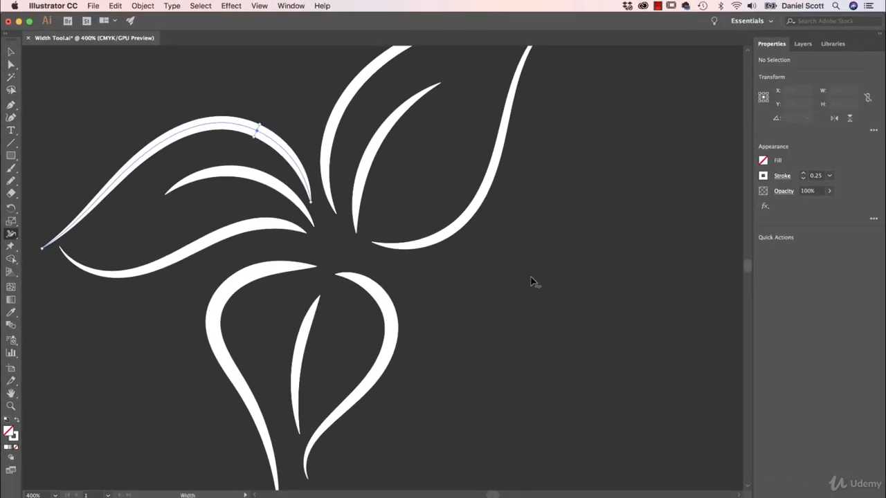
Step: Select the ampersand path and widen its upper loop with the Width tool to about 13.6 pt
{"action": "key", "text": "super+minus"}
{"action": "key", "text": "super+minus"}
{"action": "key", "text": "super+minus"}
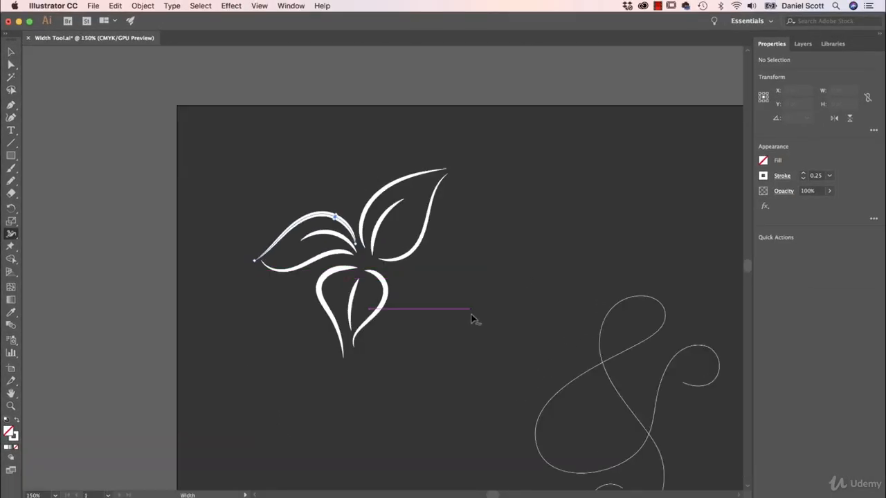
{"action": "key", "text": "v"}
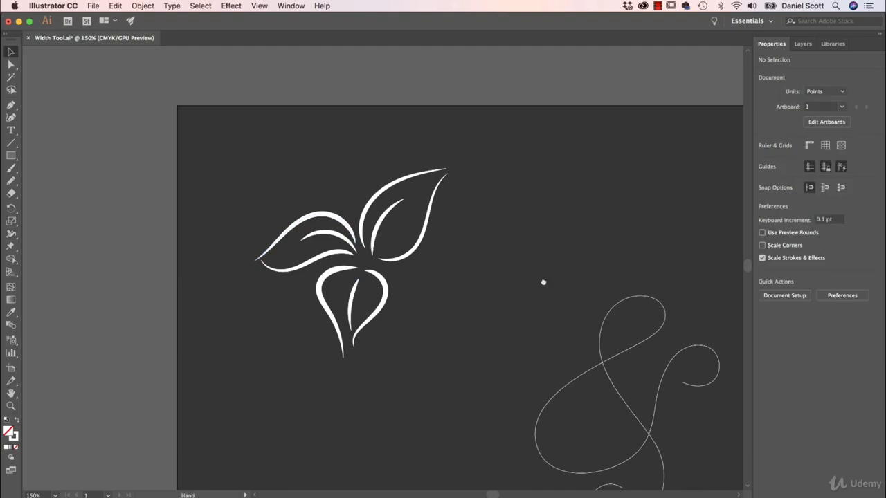
{"action": "left_click_drag", "start_coordinate": [544, 282], "coordinate": [475, 271]}
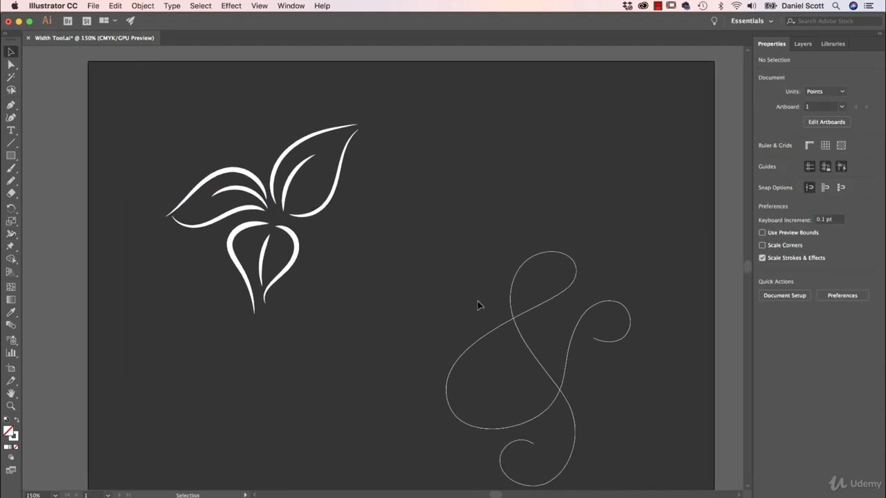
{"action": "key", "text": "super+plus"}
{"action": "key", "text": "super+plus"}
{"action": "scroll", "coordinate": [516, 302], "scroll_direction": "down", "scroll_amount": 3}
{"action": "scroll", "coordinate": [516, 302], "scroll_direction": "right", "scroll_amount": 5}
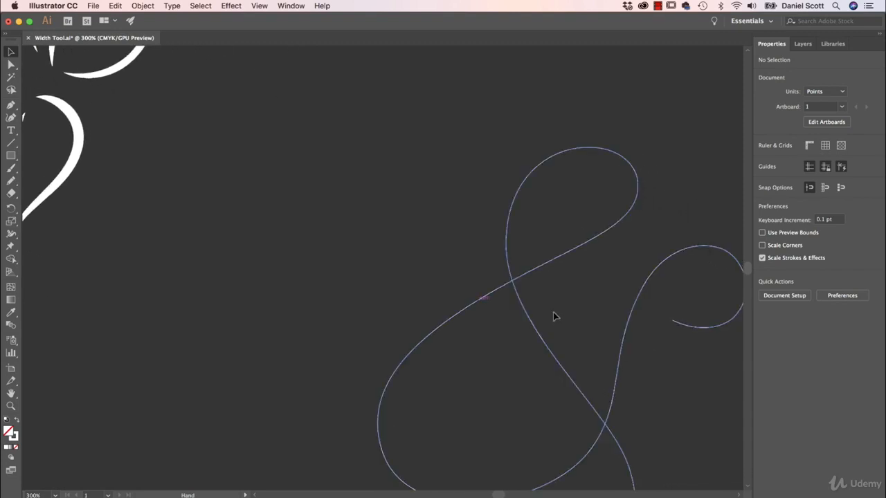
{"action": "left_click", "coordinate": [539, 334]}
{"action": "scroll", "coordinate": [589, 297], "scroll_direction": "right", "scroll_amount": 5}
{"action": "scroll", "coordinate": [589, 297], "scroll_direction": "down", "scroll_amount": 3}
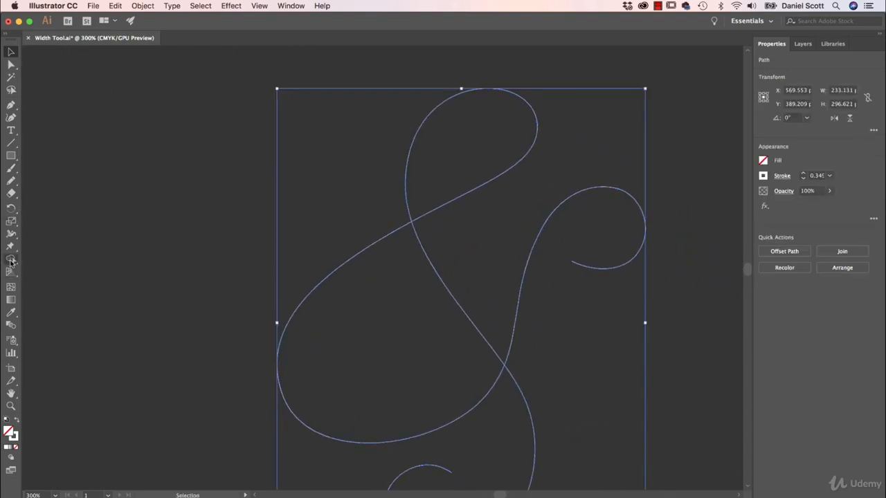
{"action": "left_click", "coordinate": [11, 235]}
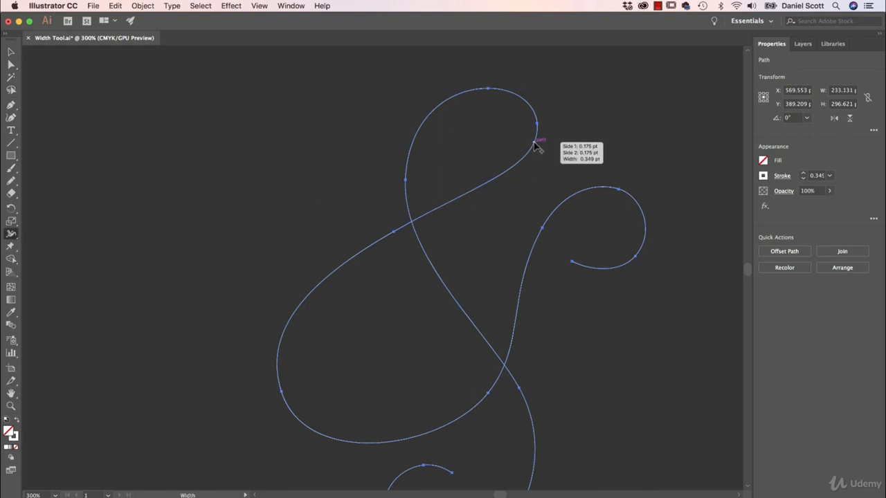
{"action": "left_click_drag", "start_coordinate": [534, 143], "coordinate": [546, 165]}
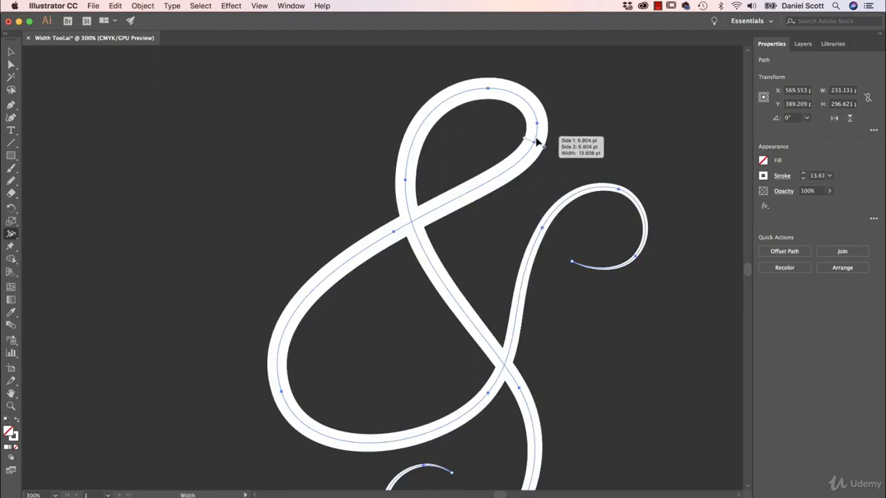
Step: Narrow the top of the ampersand's loop and its descending strokes with the Width tool
{"action": "mouse_move", "coordinate": [552, 327]}
{"action": "left_mouse_down"}
{"action": "mouse_move", "coordinate": [528, 278]}
{"action": "mouse_move", "coordinate": [493, 239]}
{"action": "left_mouse_up"}
{"action": "left_click_drag", "start_coordinate": [487, 175], "coordinate": [506, 237]}
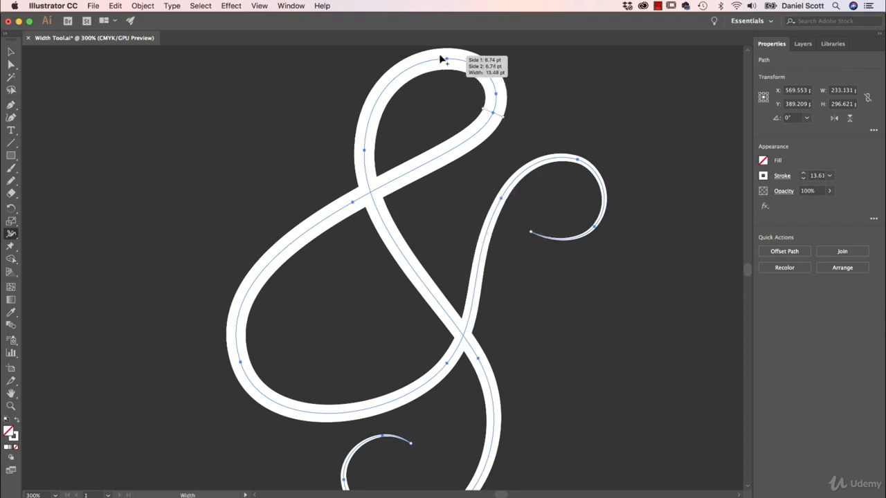
{"action": "scroll", "coordinate": [450, 76], "scroll_direction": "up", "scroll_amount": 2}
{"action": "mouse_move", "coordinate": [436, 83]}
{"action": "left_mouse_down"}
{"action": "mouse_move", "coordinate": [438, 102]}
{"action": "mouse_move", "coordinate": [435, 57]}
{"action": "left_mouse_up"}
{"action": "left_click_drag", "start_coordinate": [443, 116], "coordinate": [444, 86]}
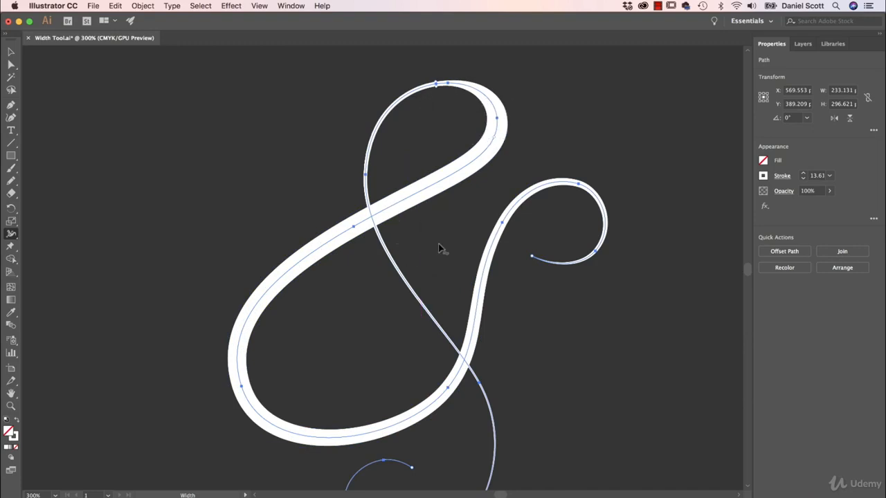
Step: Widen the middle of the ampersand's diagonal stroke and its lower tail curl with the Width tool
{"action": "left_click_drag", "start_coordinate": [409, 268], "coordinate": [391, 280]}
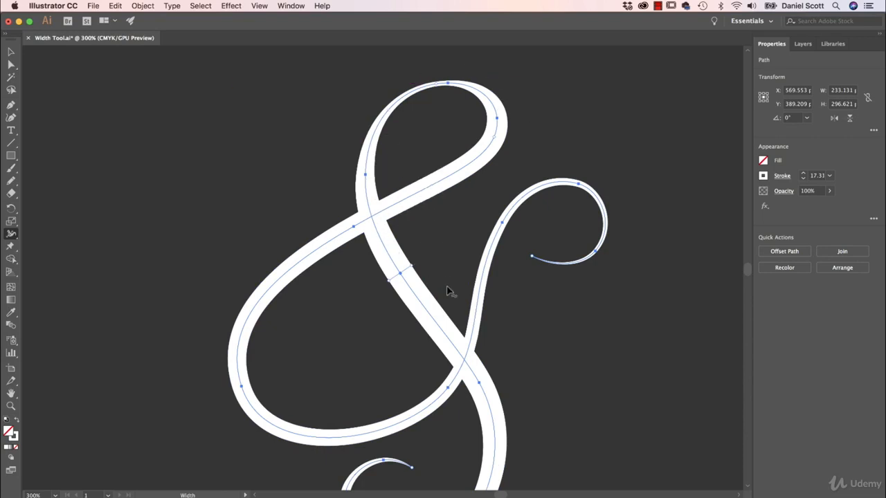
{"action": "key", "text": "space"}
{"action": "left_click_drag", "start_coordinate": [468, 214], "coordinate": [466, 121]}
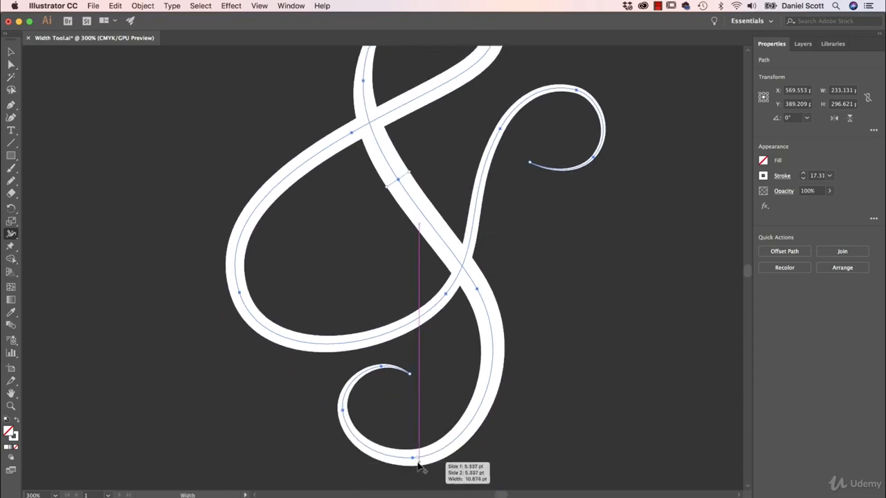
{"action": "left_click_drag", "start_coordinate": [425, 465], "coordinate": [421, 458]}
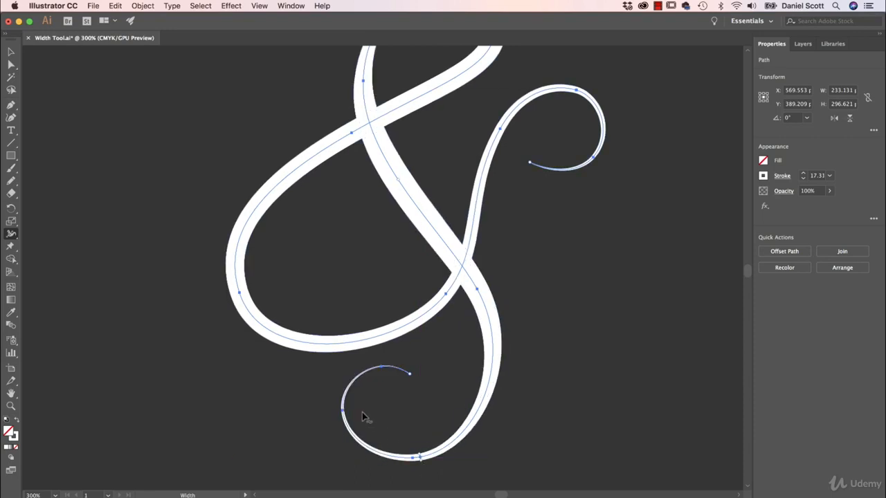
{"action": "left_click_drag", "start_coordinate": [348, 421], "coordinate": [360, 425]}
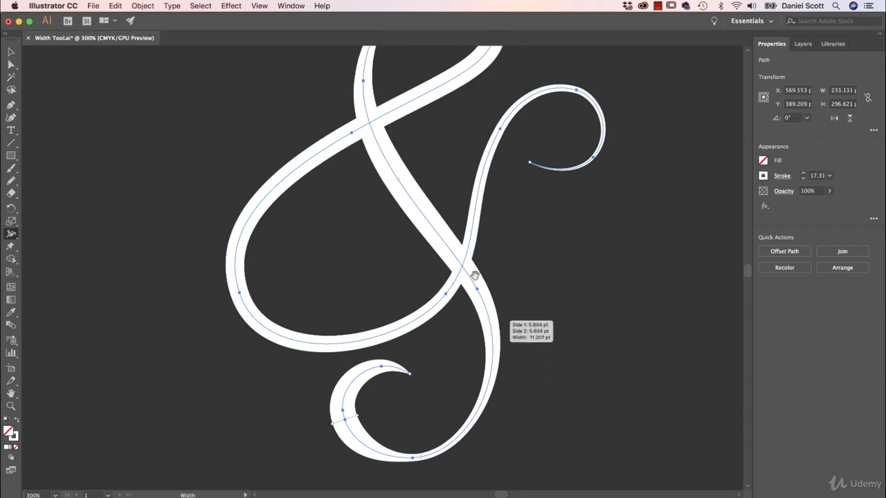
Step: Widen the ampersand's lower-left bowl and adjust the width of its rising right stroke with the Width tool
{"action": "scroll", "coordinate": [379, 228], "scroll_direction": "up", "scroll_amount": 3}
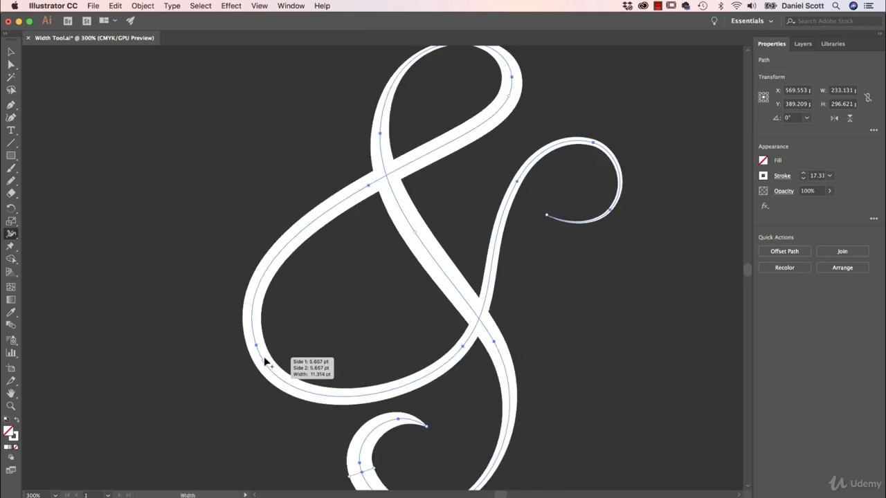
{"action": "left_click_drag", "start_coordinate": [265, 361], "coordinate": [283, 358]}
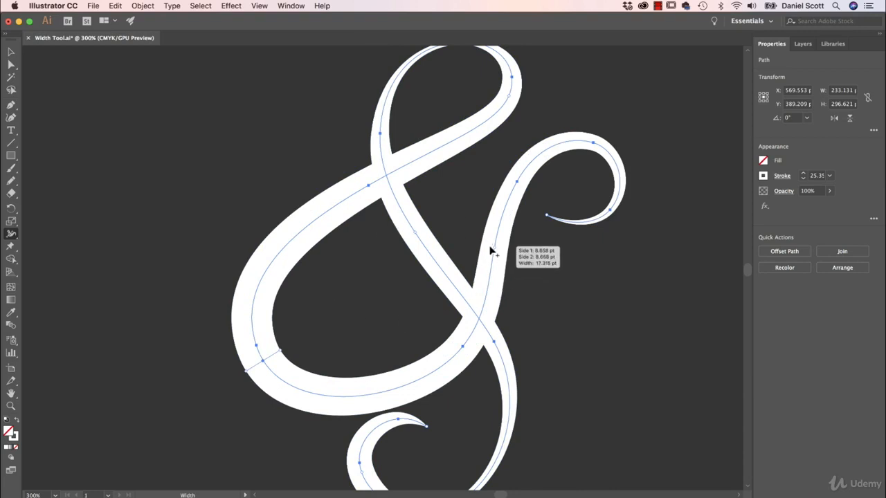
{"action": "left_click_drag", "start_coordinate": [494, 275], "coordinate": [504, 271]}
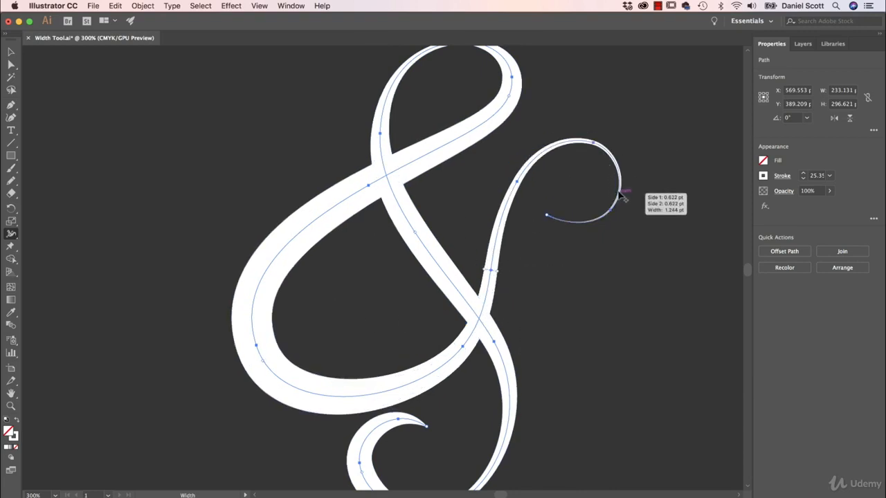
Step: Widen the ampersand's right curl and thicken its lower-left bowl further with the Width tool
{"action": "left_click_drag", "start_coordinate": [618, 197], "coordinate": [607, 192]}
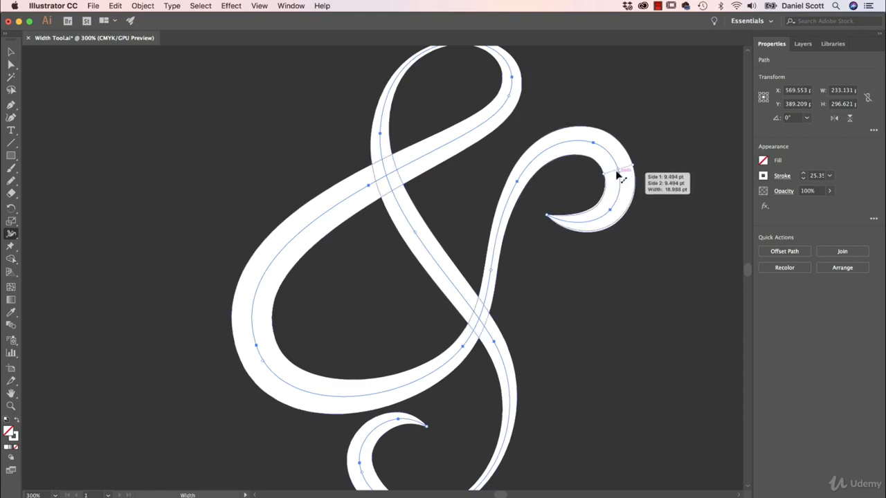
{"action": "mouse_move", "coordinate": [617, 173]}
{"action": "left_mouse_down"}
{"action": "mouse_move", "coordinate": [583, 146]}
{"action": "mouse_move", "coordinate": [539, 162]}
{"action": "mouse_move", "coordinate": [527, 231]}
{"action": "mouse_move", "coordinate": [516, 203]}
{"action": "mouse_move", "coordinate": [501, 288]}
{"action": "mouse_move", "coordinate": [542, 159]}
{"action": "mouse_move", "coordinate": [606, 151]}
{"action": "mouse_move", "coordinate": [615, 181]}
{"action": "left_mouse_up"}
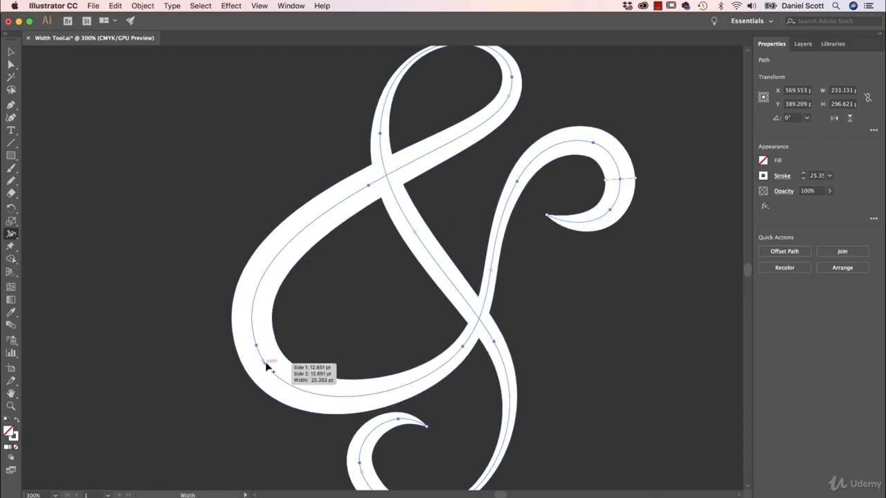
{"action": "mouse_move", "coordinate": [262, 362]}
{"action": "left_mouse_down"}
{"action": "mouse_move", "coordinate": [300, 386]}
{"action": "mouse_move", "coordinate": [412, 376]}
{"action": "mouse_move", "coordinate": [398, 374]}
{"action": "mouse_move", "coordinate": [422, 357]}
{"action": "mouse_move", "coordinate": [348, 374]}
{"action": "mouse_move", "coordinate": [262, 353]}
{"action": "mouse_move", "coordinate": [282, 353]}
{"action": "mouse_move", "coordinate": [275, 362]}
{"action": "mouse_move", "coordinate": [313, 339]}
{"action": "mouse_move", "coordinate": [291, 352]}
{"action": "left_mouse_up"}
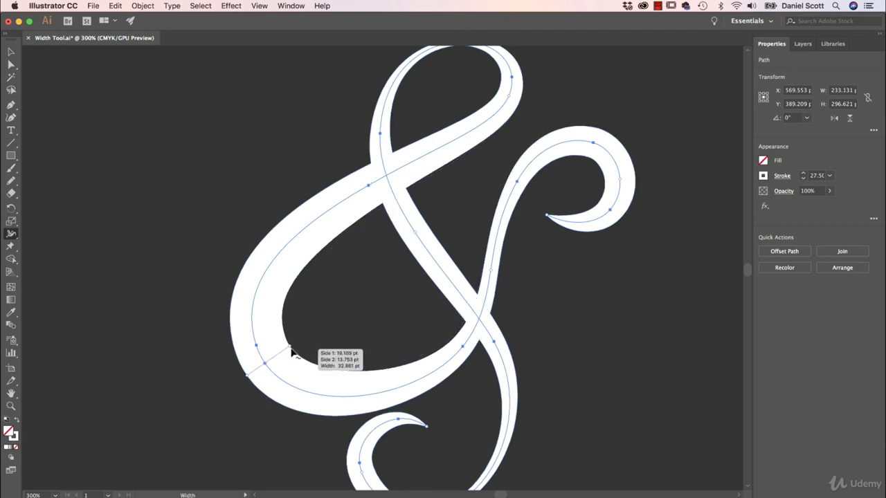
{"action": "left_click_drag", "start_coordinate": [249, 377], "coordinate": [217, 408]}
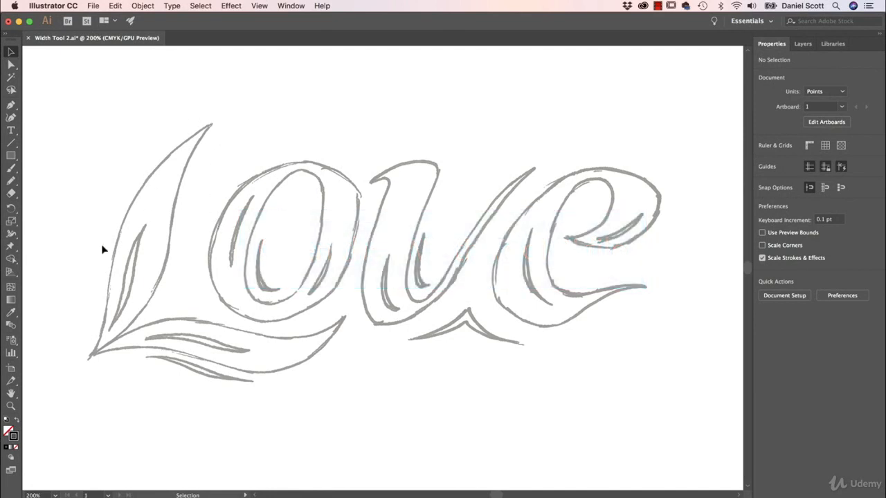
Step: Pick the Curvature tool and set the stroke weight to 1 pt
{"action": "left_click", "coordinate": [11, 118]}
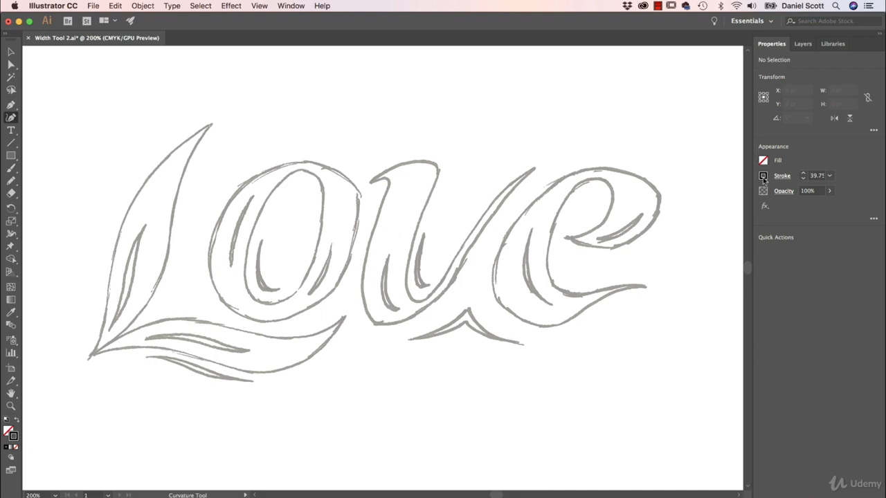
{"action": "left_click", "coordinate": [831, 175]}
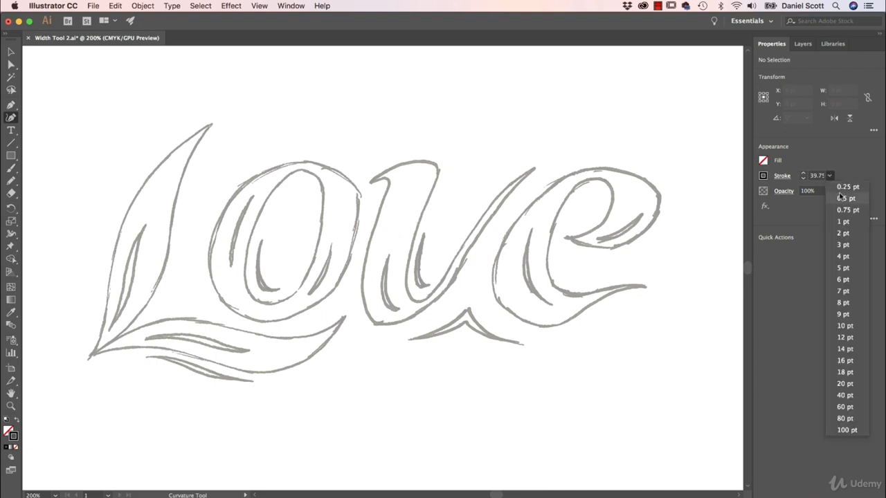
{"action": "left_click", "coordinate": [843, 221]}
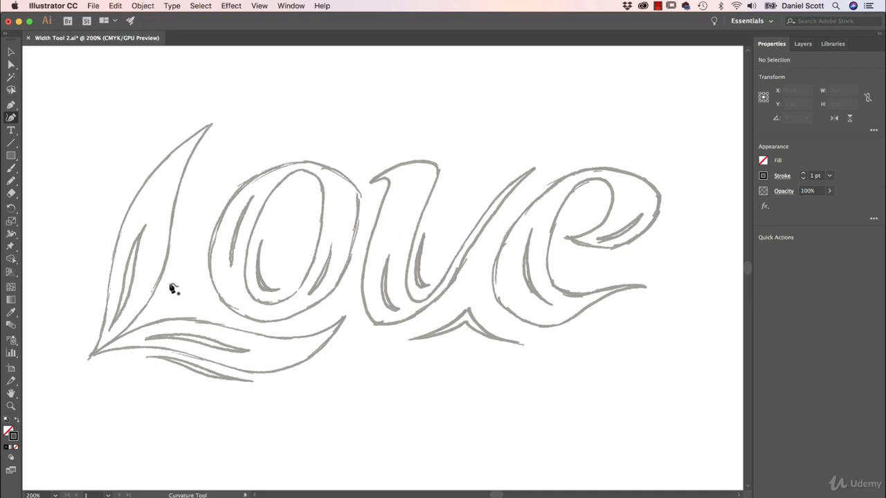
{"action": "left_click", "coordinate": [208, 127]}
{"action": "left_click", "coordinate": [100, 349]}
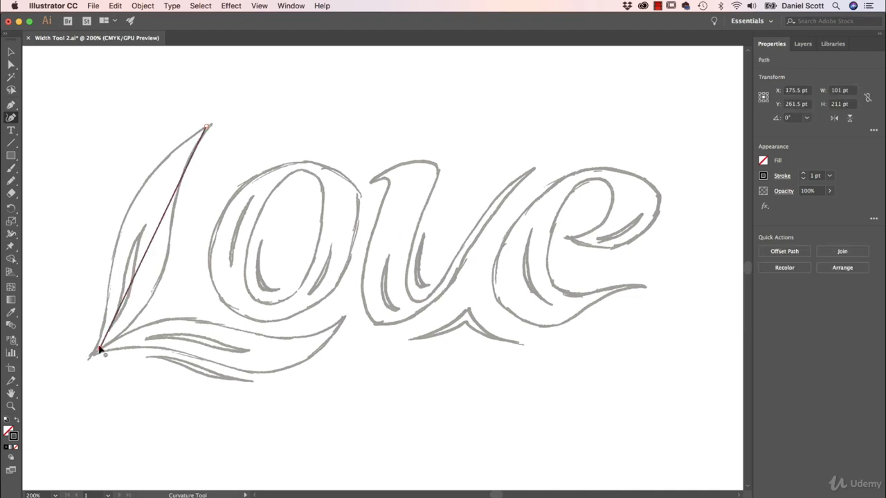
{"action": "key", "text": "super+z"}
{"action": "key", "text": "super+z"}
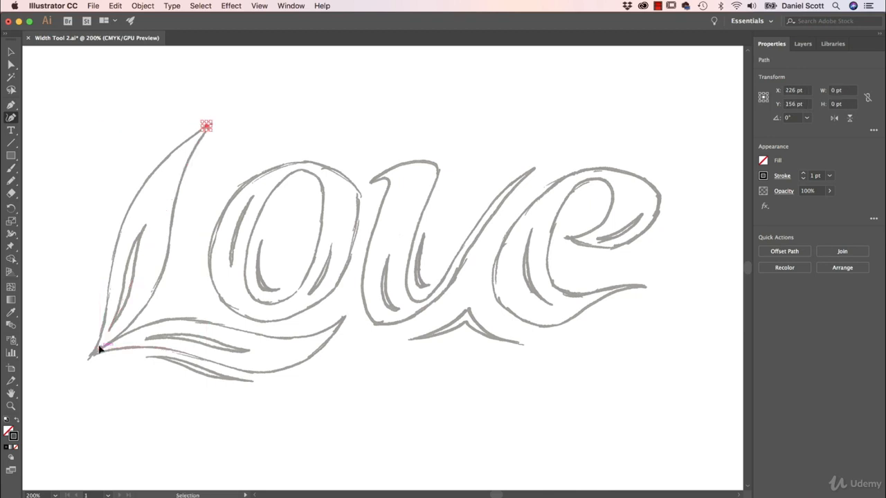
{"action": "left_click", "coordinate": [210, 128]}
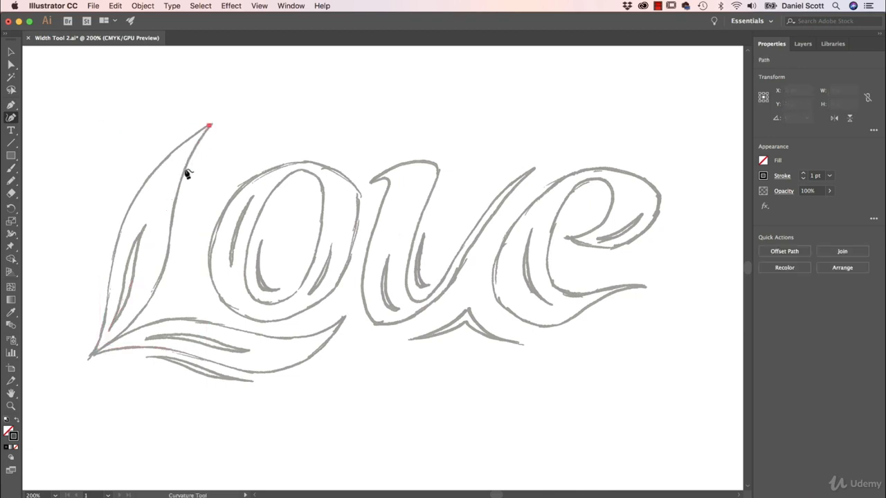
{"action": "left_click", "coordinate": [145, 229]}
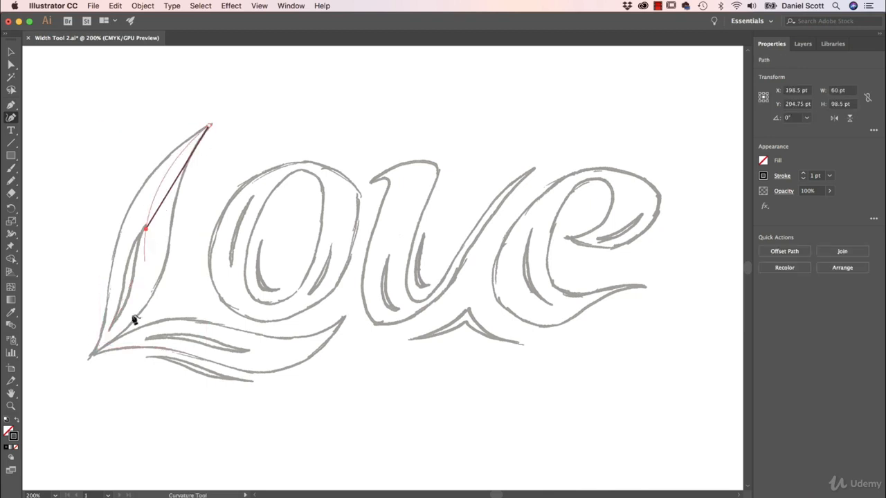
{"action": "left_click", "coordinate": [92, 355]}
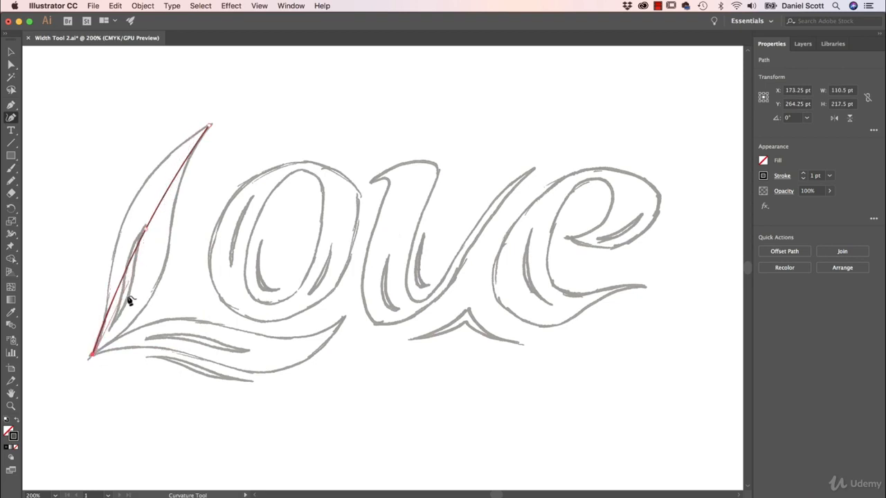
{"action": "key", "text": "super+z"}
{"action": "key", "text": "super+z"}
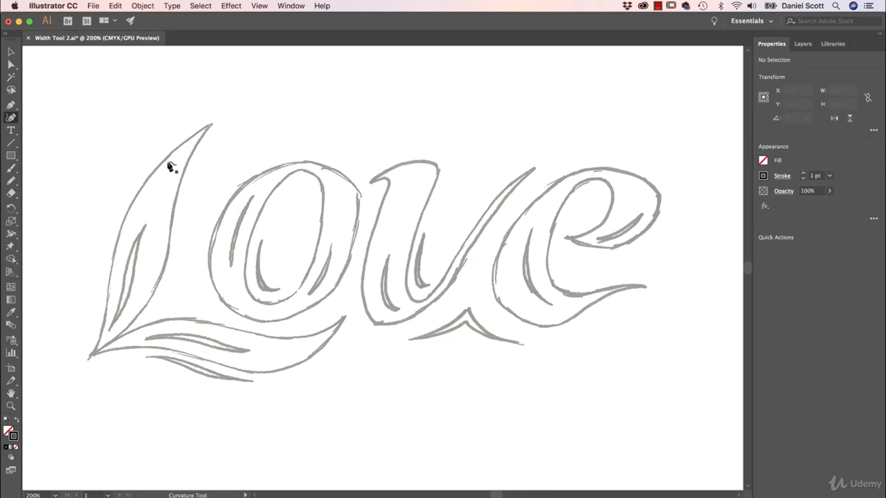
Step: Trace the L's left curve from its top tip down to its bottom point with the Curvature tool
{"action": "left_click", "coordinate": [209, 127]}
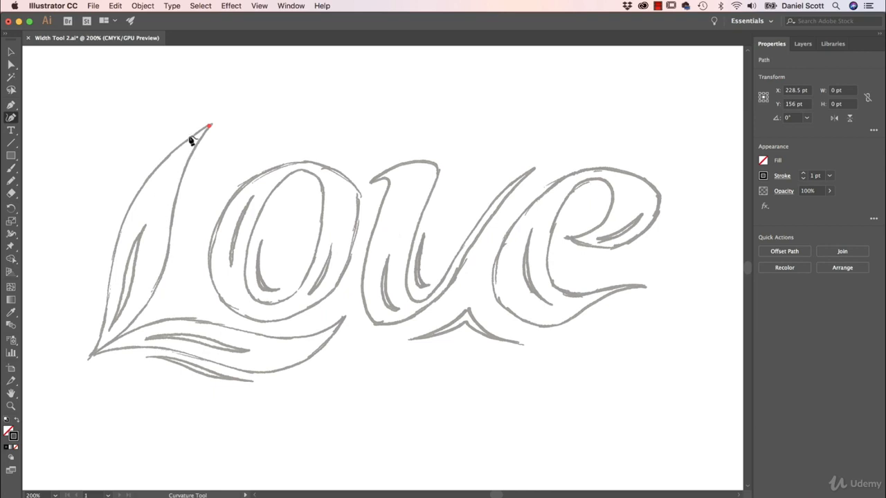
{"action": "left_click", "coordinate": [161, 180]}
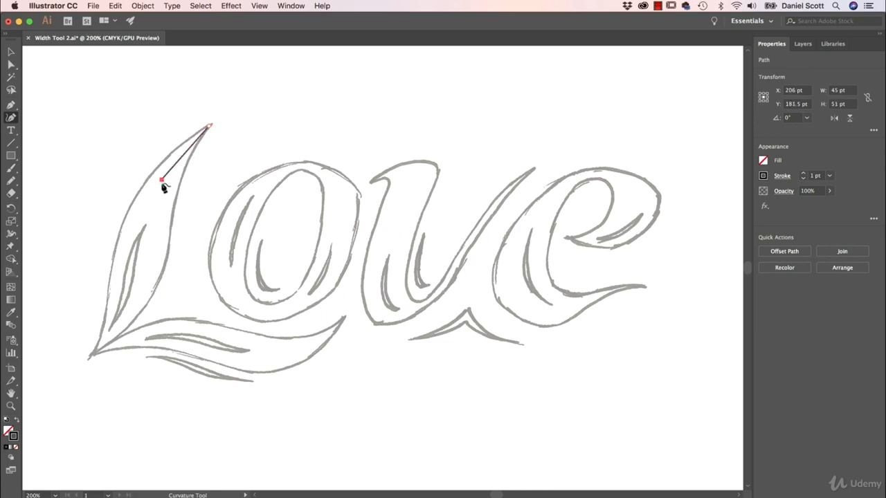
{"action": "left_click", "coordinate": [134, 288]}
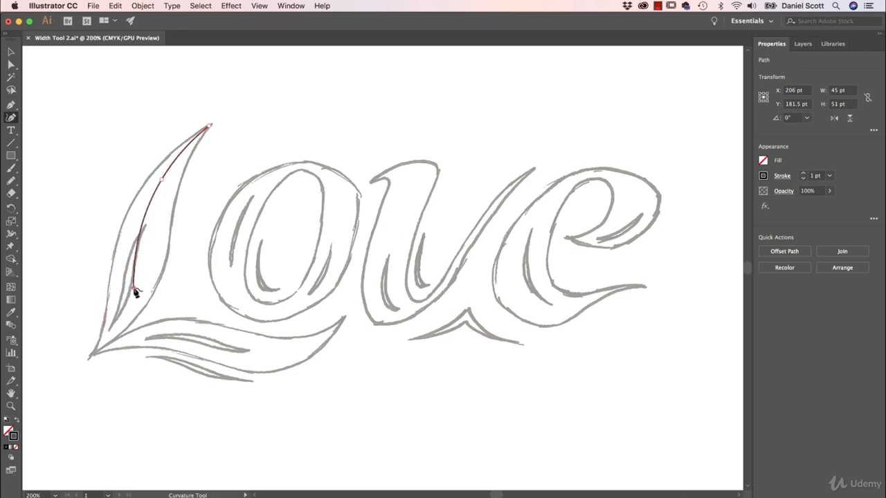
{"action": "left_click", "coordinate": [90, 359]}
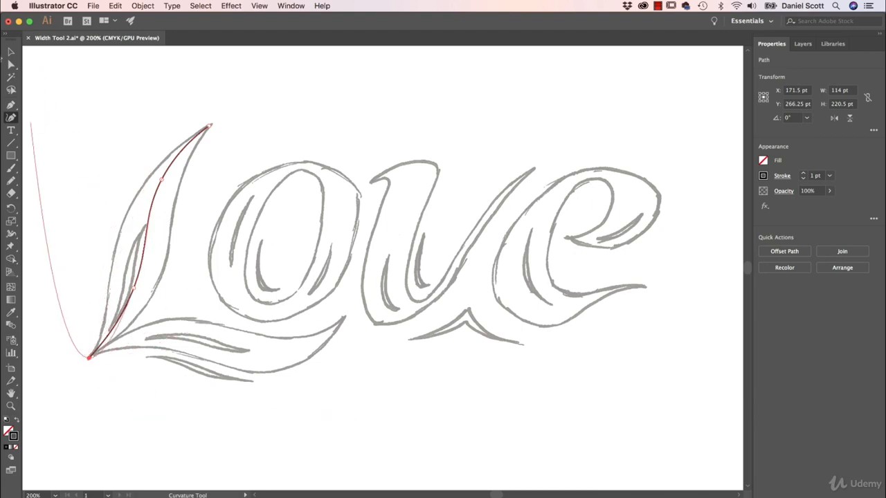
{"action": "left_click", "coordinate": [11, 52]}
{"action": "left_click", "coordinate": [72, 104]}
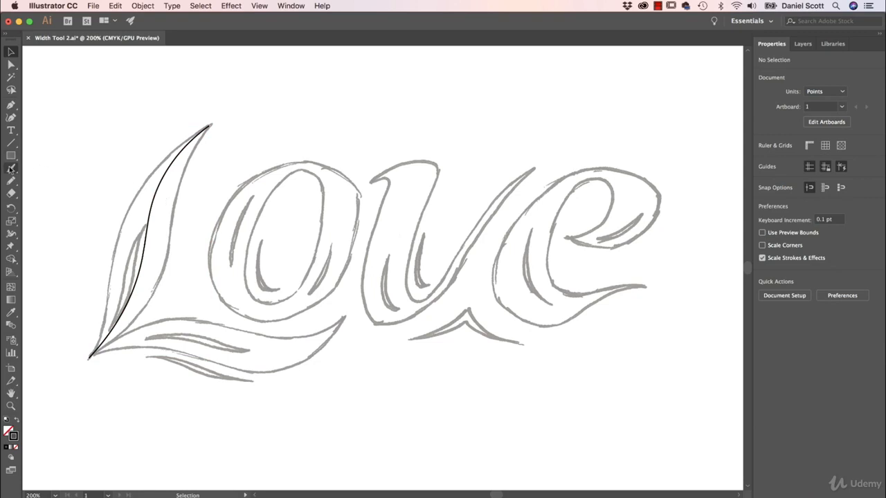
Step: Select the traced L curve and widen its middle with the Width tool
{"action": "left_click", "coordinate": [147, 221]}
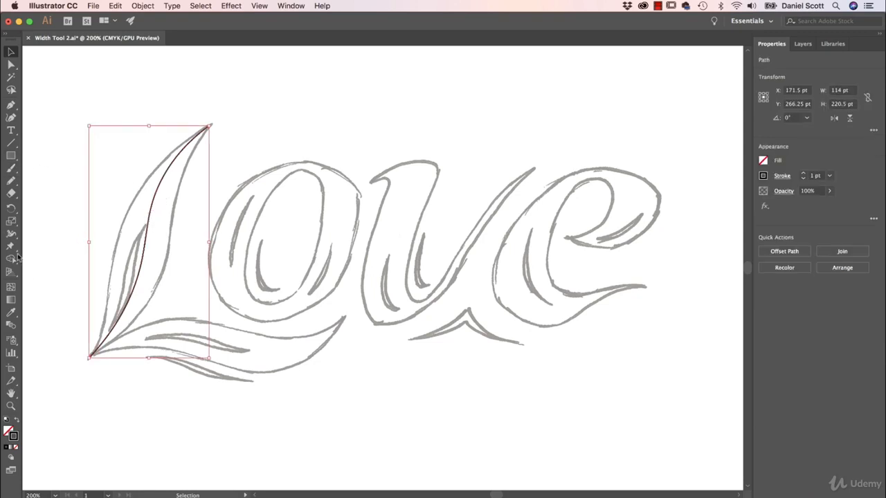
{"action": "left_click", "coordinate": [12, 235]}
{"action": "left_click_drag", "start_coordinate": [152, 239], "coordinate": [169, 247]}
{"action": "left_click", "coordinate": [11, 52]}
{"action": "left_click", "coordinate": [136, 108]}
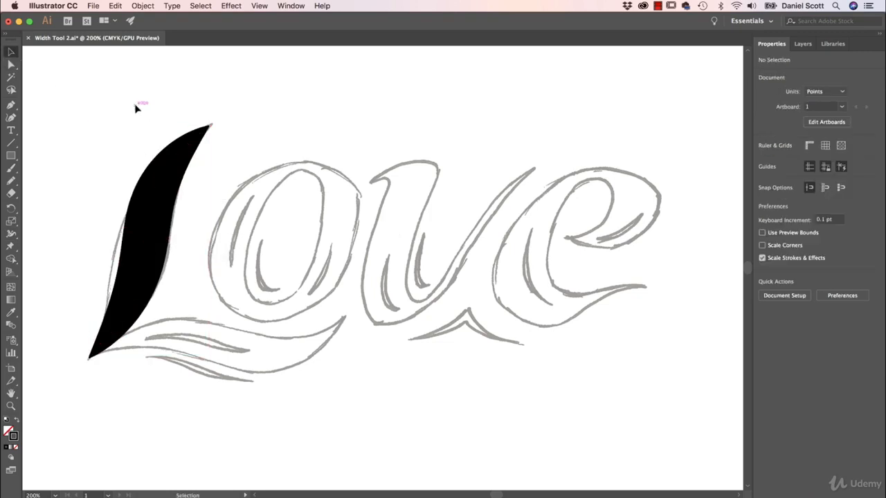
Step: Zoom in to inspect the tip of the widened L curve, then undo its width change
{"action": "key", "text": "super+plus"}
{"action": "key", "text": "super+plus"}
{"action": "key", "text": "super+plus"}
{"action": "key", "text": "space"}
{"action": "left_click_drag", "start_coordinate": [136, 104], "coordinate": [364, 293]}
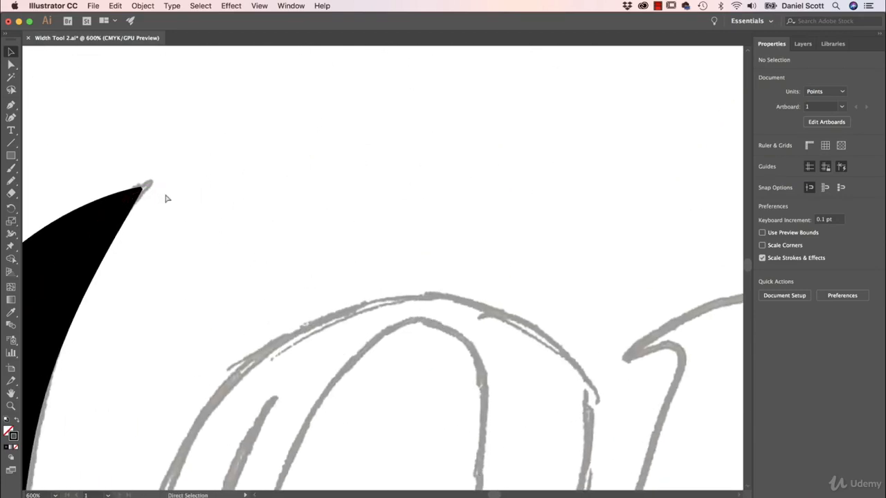
{"action": "key", "text": "super+plus"}
{"action": "key", "text": "space"}
{"action": "left_click_drag", "start_coordinate": [150, 217], "coordinate": [457, 337]}
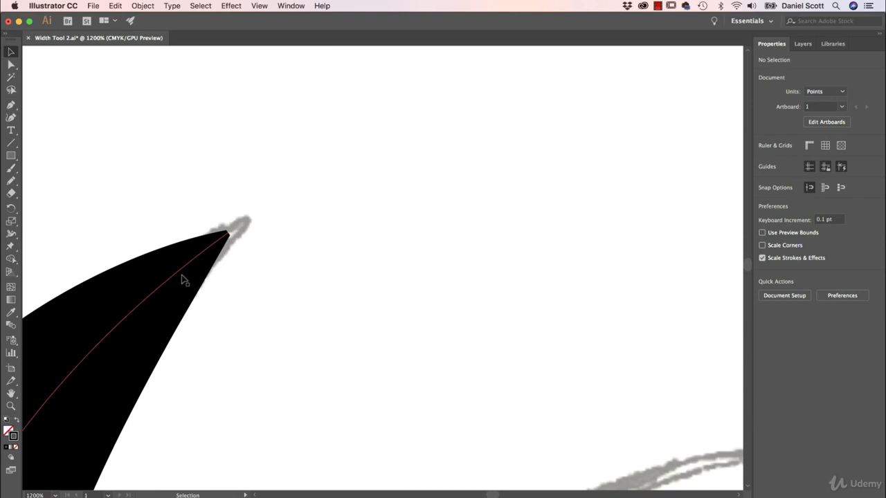
{"action": "key", "text": "super+minus"}
{"action": "key", "text": "super+minus"}
{"action": "key", "text": "super+minus"}
{"action": "key", "text": "super+minus"}
{"action": "key", "text": "super+minus"}
{"action": "key", "text": "super+minus"}
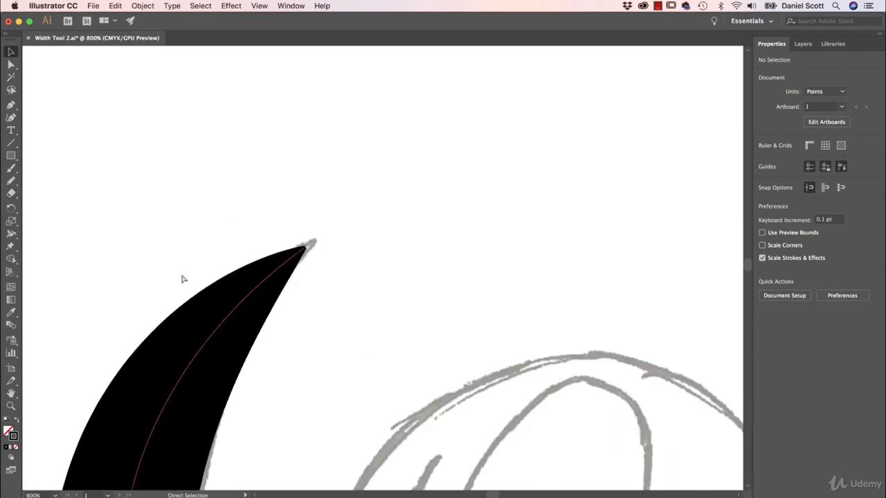
{"action": "left_click_drag", "start_coordinate": [554, 312], "coordinate": [486, 266]}
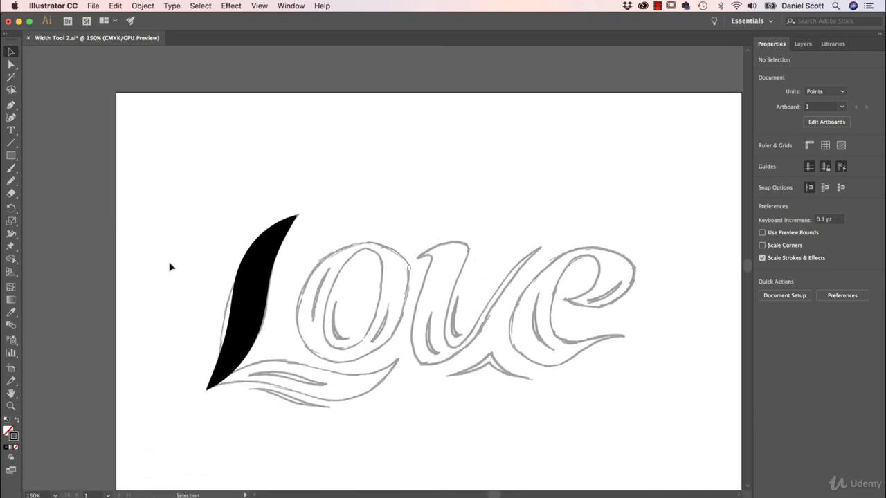
{"action": "key", "text": "super+z"}
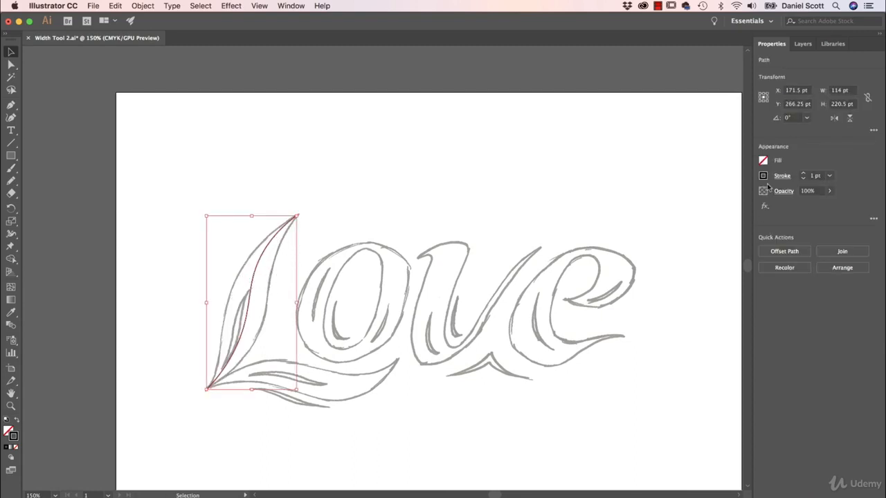
Step: Set the selected L curve's stroke weight to 0.05 pt
{"action": "left_click", "coordinate": [830, 176]}
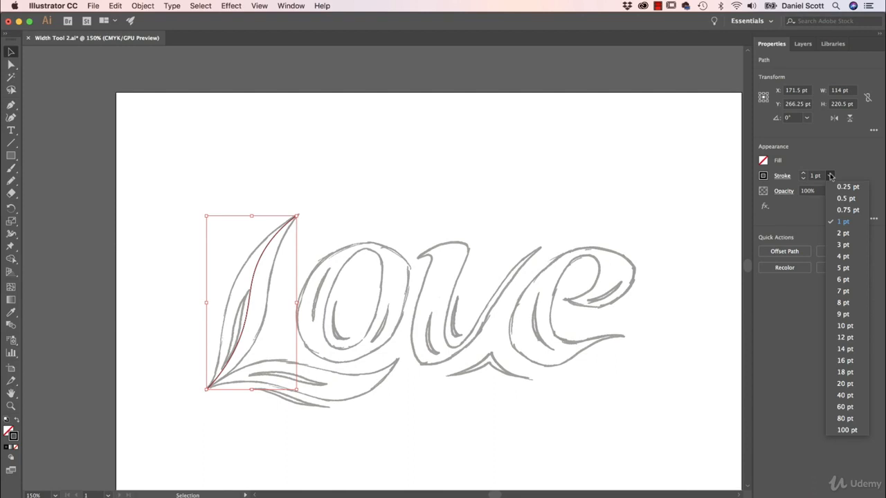
{"action": "left_click", "coordinate": [844, 187]}
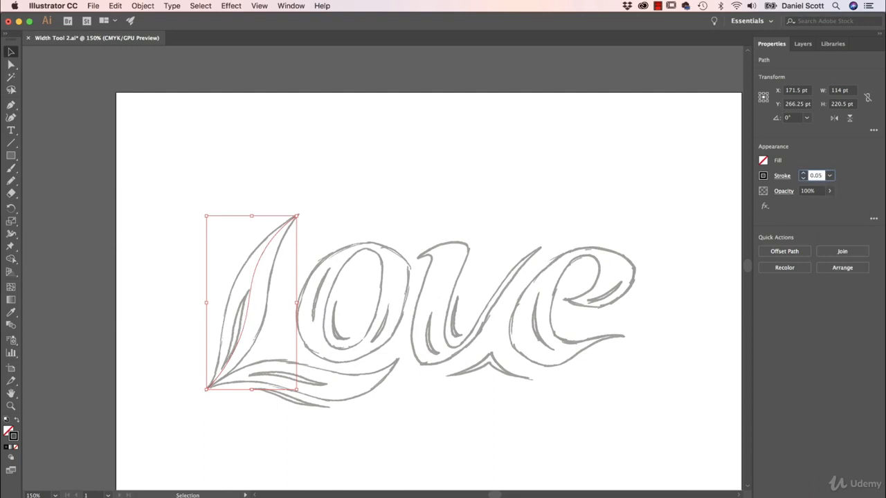
{"action": "key", "text": "Return"}
Step: Widen the L curve with the Width tool so it fills the letter's thick downstroke
{"action": "left_click", "coordinate": [11, 234]}
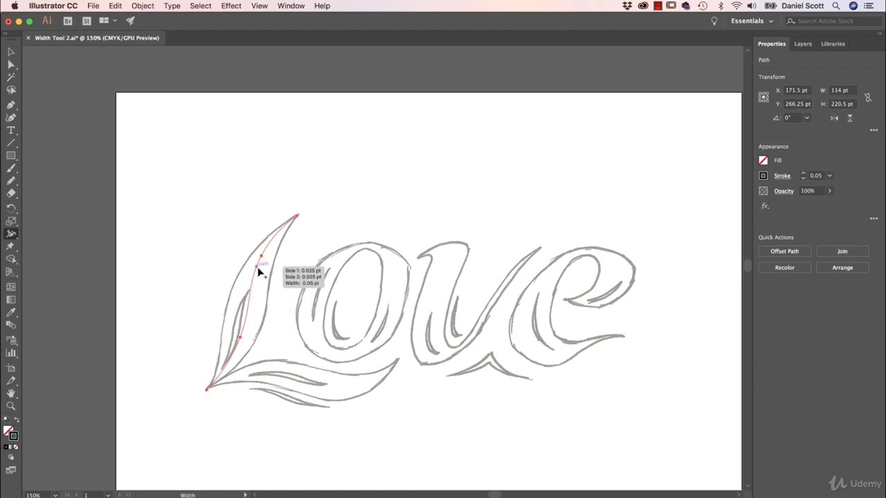
{"action": "left_click_drag", "start_coordinate": [259, 271], "coordinate": [264, 272]}
{"action": "left_click_drag", "start_coordinate": [246, 332], "coordinate": [269, 342]}
{"action": "key", "text": "cmd+z"}
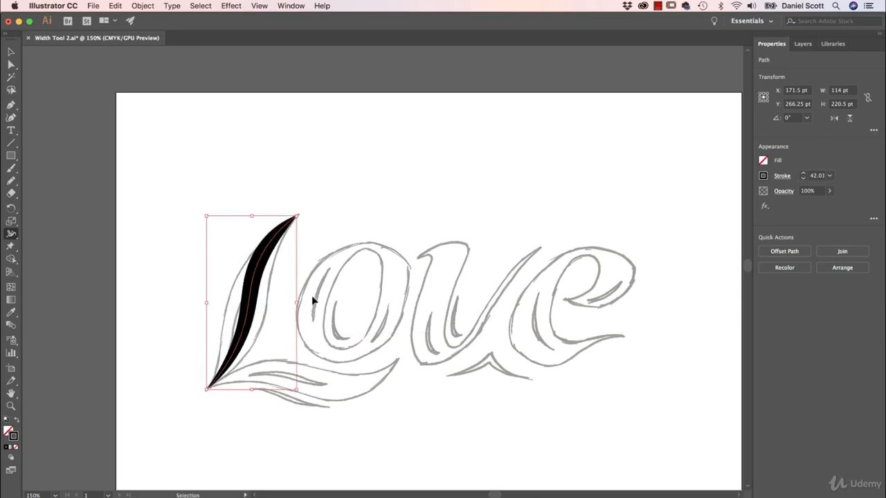
{"action": "key", "text": "cmd+z"}
{"action": "mouse_move", "coordinate": [251, 299]}
{"action": "left_mouse_down"}
{"action": "mouse_move", "coordinate": [263, 303]}
{"action": "mouse_move", "coordinate": [249, 304]}
{"action": "mouse_move", "coordinate": [248, 318]}
{"action": "left_mouse_up"}
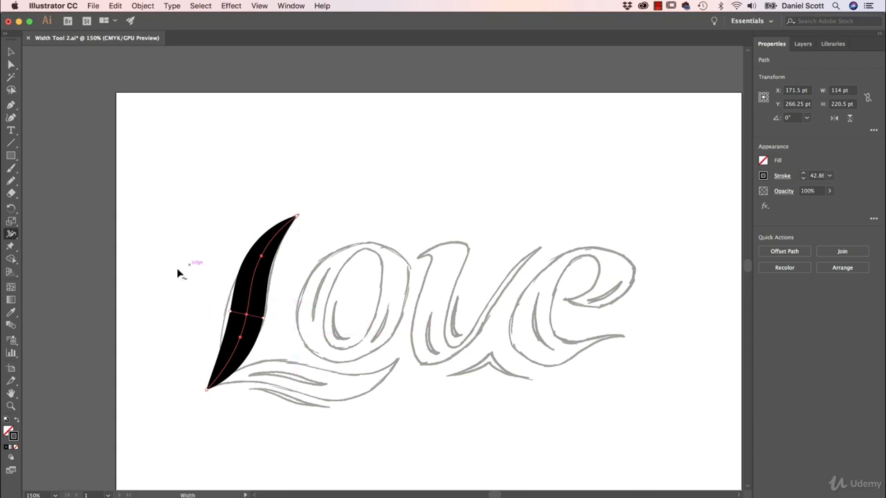
{"action": "left_click", "coordinate": [12, 51]}
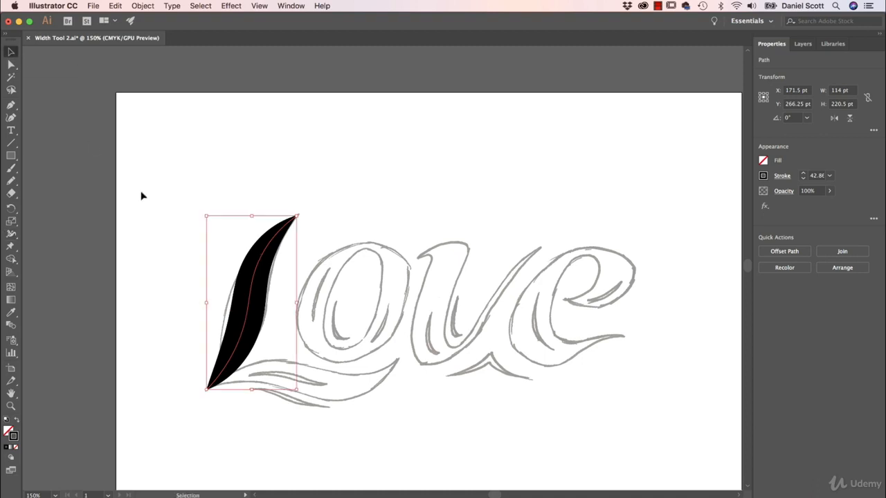
{"action": "left_click_drag", "start_coordinate": [250, 296], "coordinate": [165, 296]}
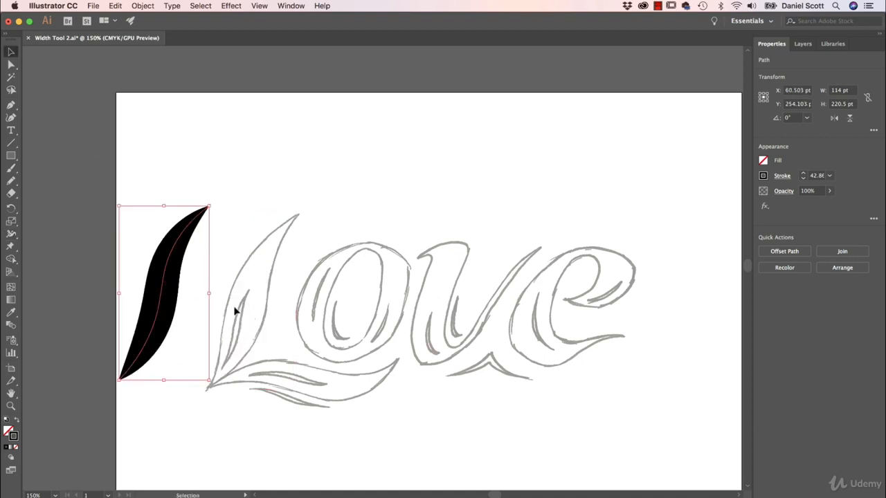
{"action": "key", "text": "super+z"}
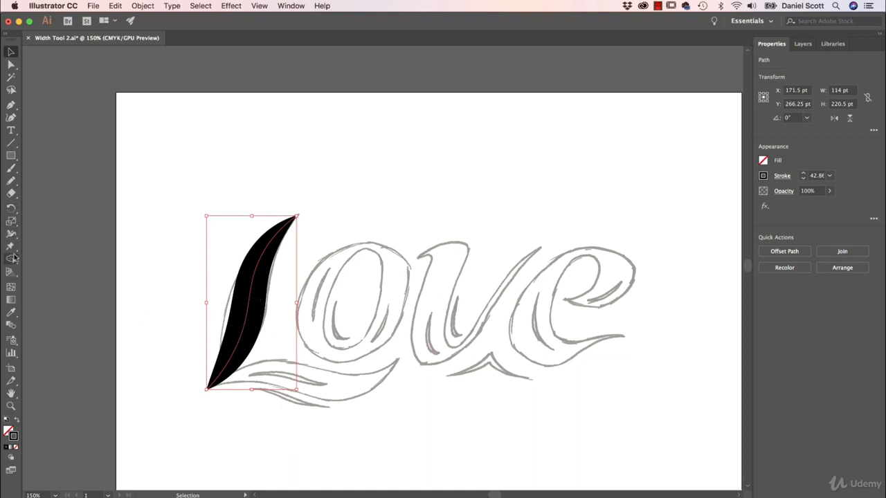
Step: Move the widened L shape aside to the upper left, away from the sketch
{"action": "left_click", "coordinate": [12, 118]}
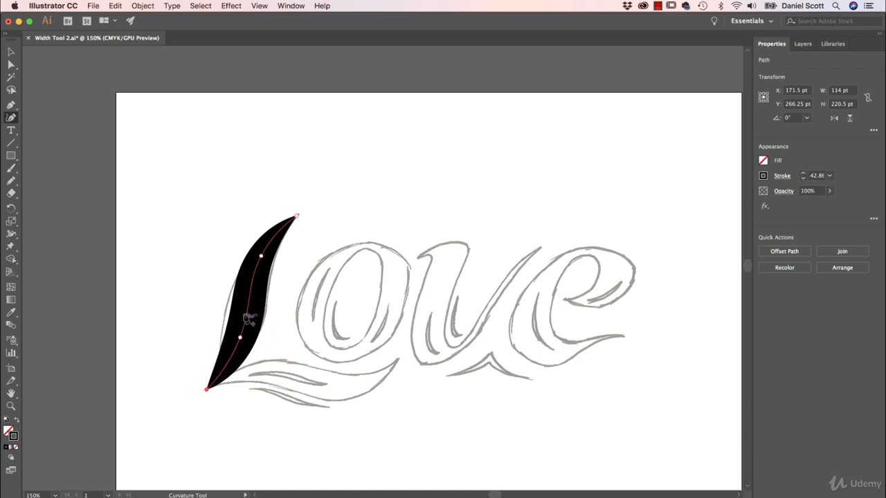
{"action": "left_click", "coordinate": [206, 390]}
{"action": "left_click", "coordinate": [10, 54]}
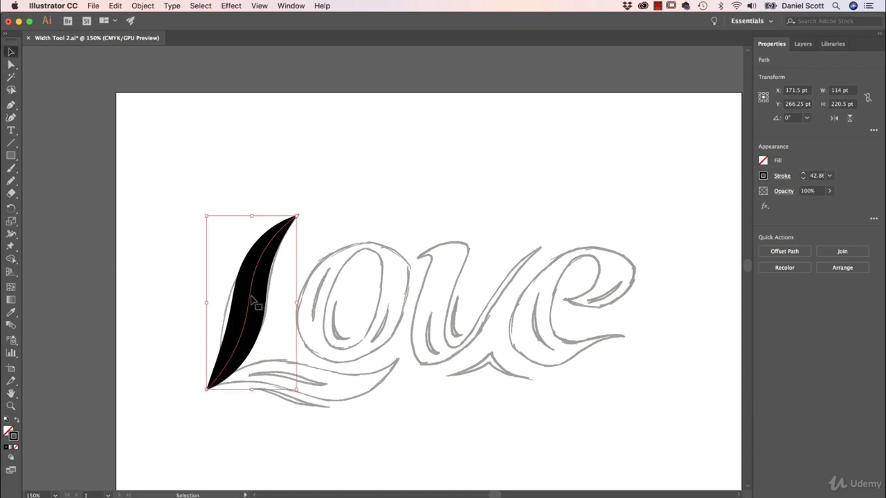
{"action": "left_click_drag", "start_coordinate": [252, 297], "coordinate": [196, 192]}
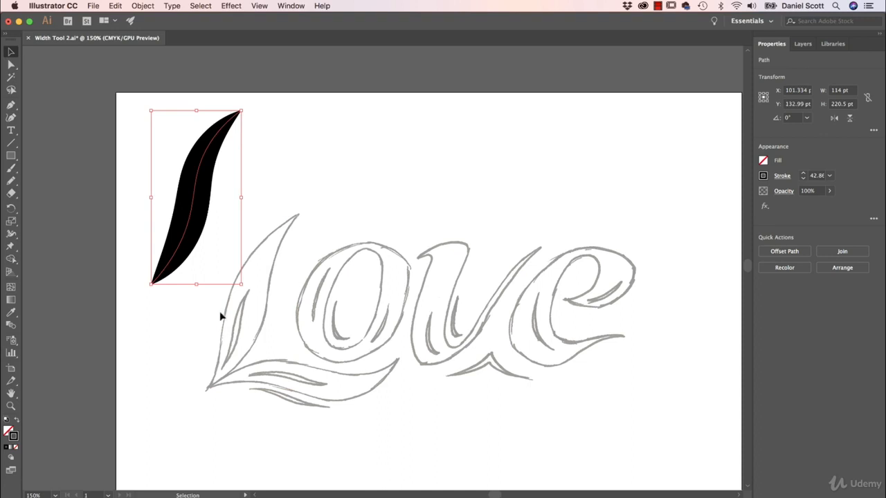
{"action": "left_click", "coordinate": [184, 372]}
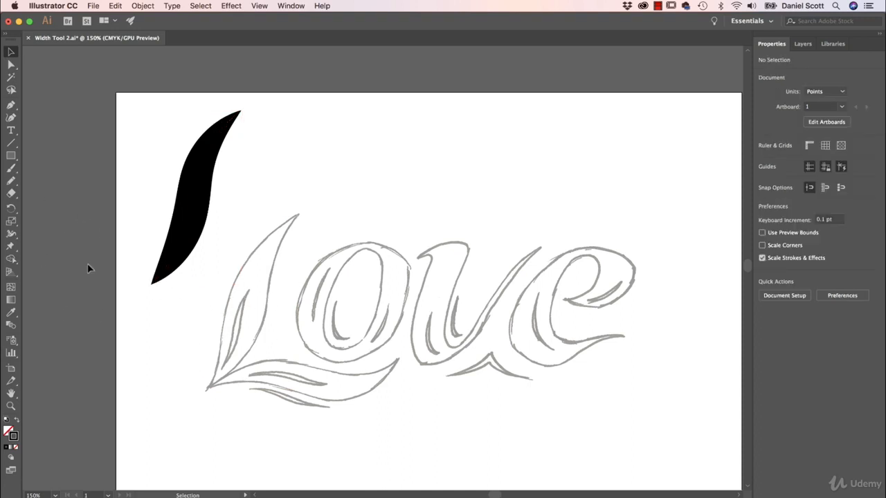
Step: Draw a short Pencil stroke along the L's inner sketch line and make its stroke white
{"action": "left_click", "coordinate": [11, 181]}
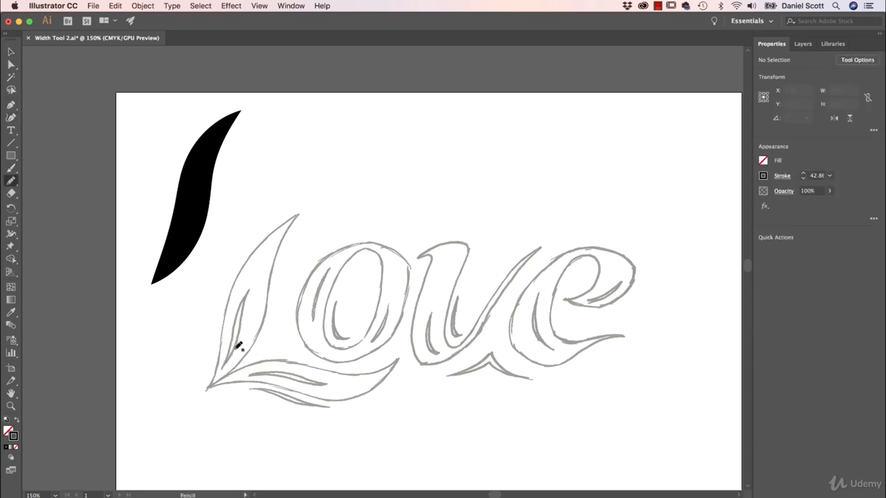
{"action": "left_click_drag", "start_coordinate": [226, 364], "coordinate": [248, 290]}
{"action": "key", "text": "v"}
{"action": "left_click", "coordinate": [246, 318]}
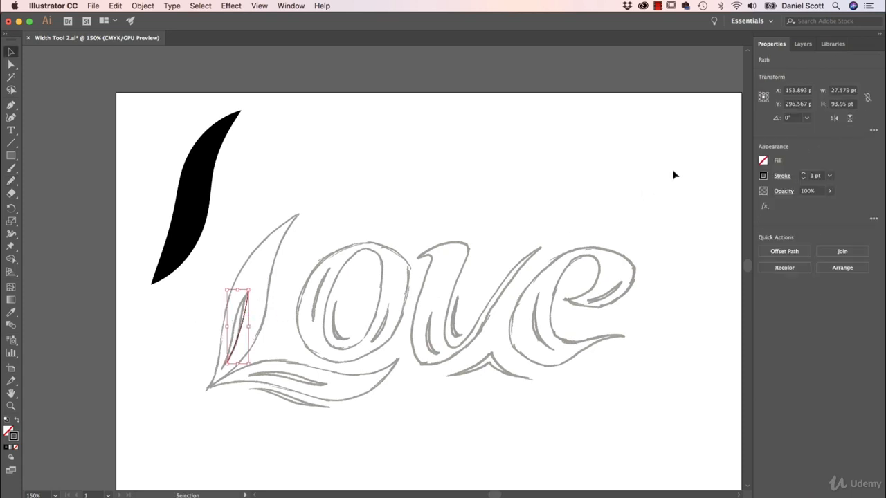
{"action": "left_click", "coordinate": [764, 176]}
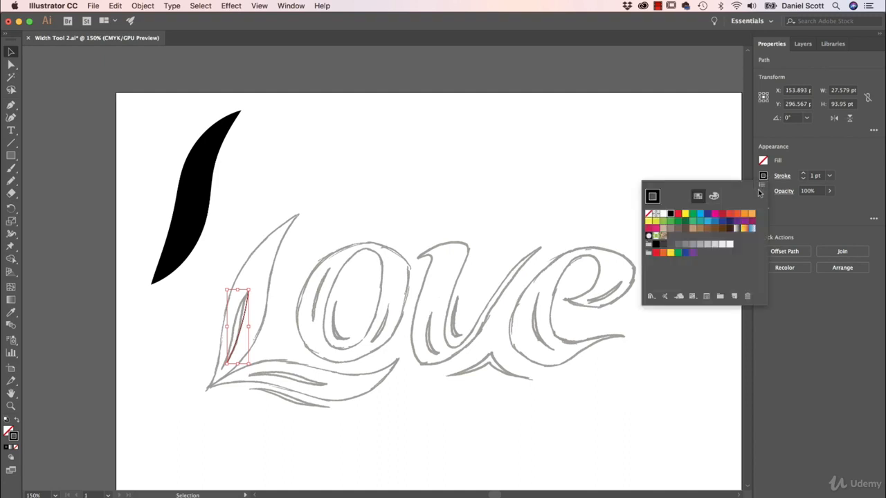
{"action": "left_click", "coordinate": [663, 214]}
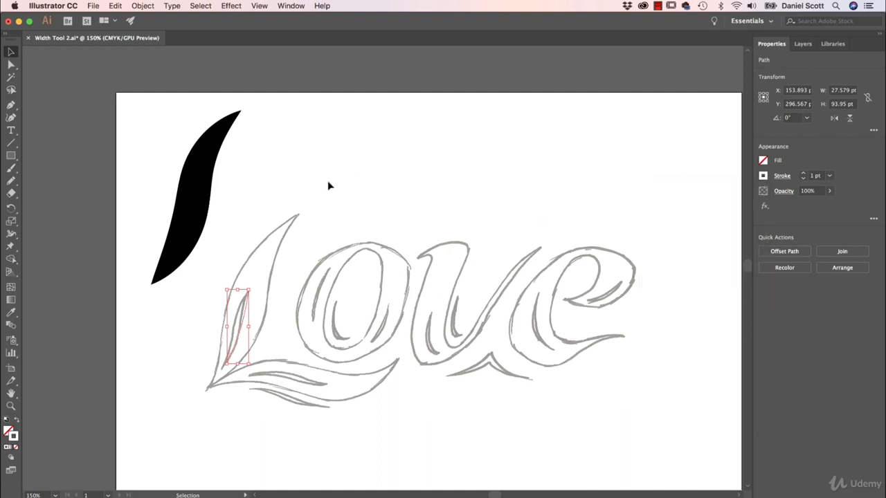
Step: Move the L shape back over the sketch and nudge the white stroke down and left onto it
{"action": "left_click_drag", "start_coordinate": [192, 192], "coordinate": [253, 301]}
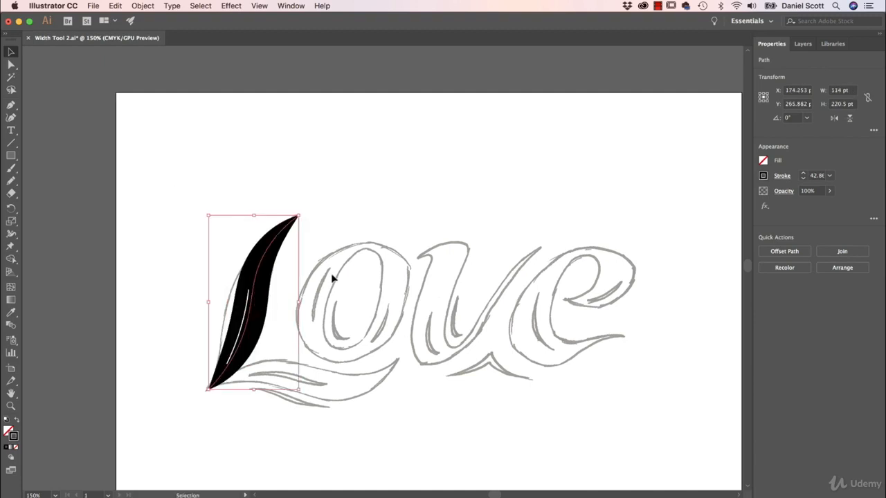
{"action": "left_click", "coordinate": [334, 274]}
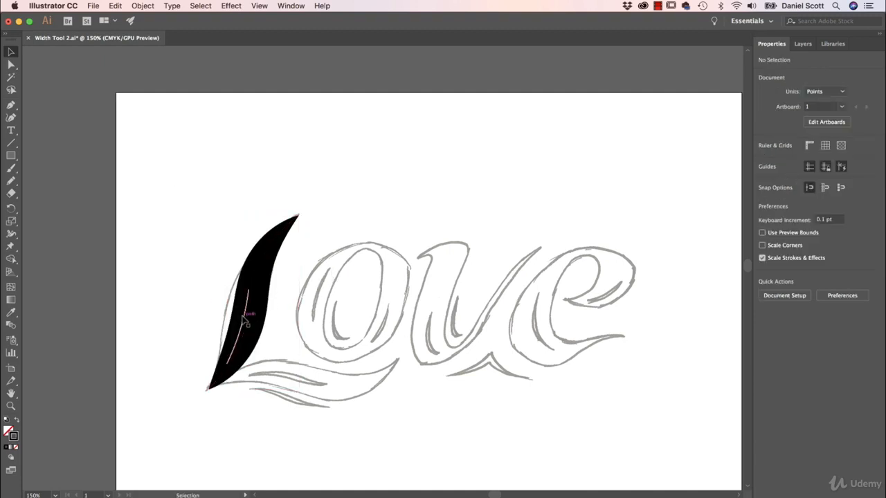
{"action": "left_click_drag", "start_coordinate": [245, 318], "coordinate": [245, 324]}
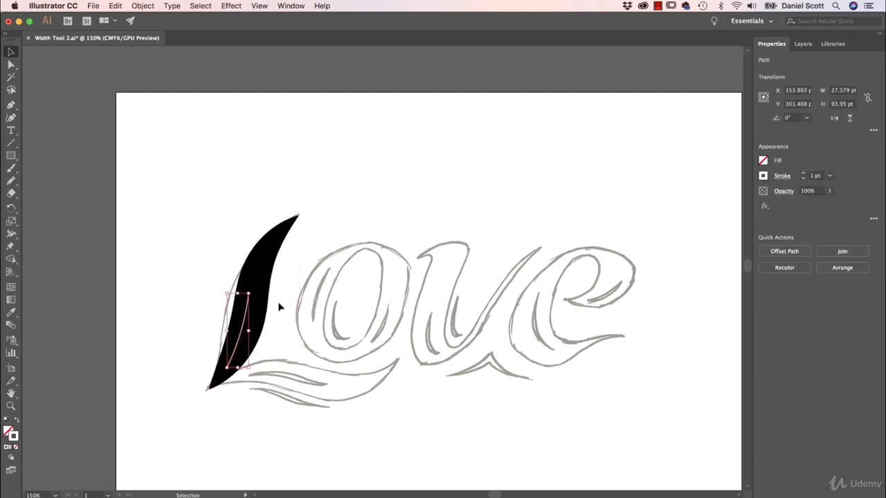
{"action": "key", "text": "Down"}
{"action": "key", "text": "Down"}
{"action": "key", "text": "Down"}
{"action": "key", "text": "Down"}
{"action": "key", "text": "Down"}
{"action": "key", "text": "Down"}
{"action": "key", "text": "Down"}
{"action": "key", "text": "Down"}
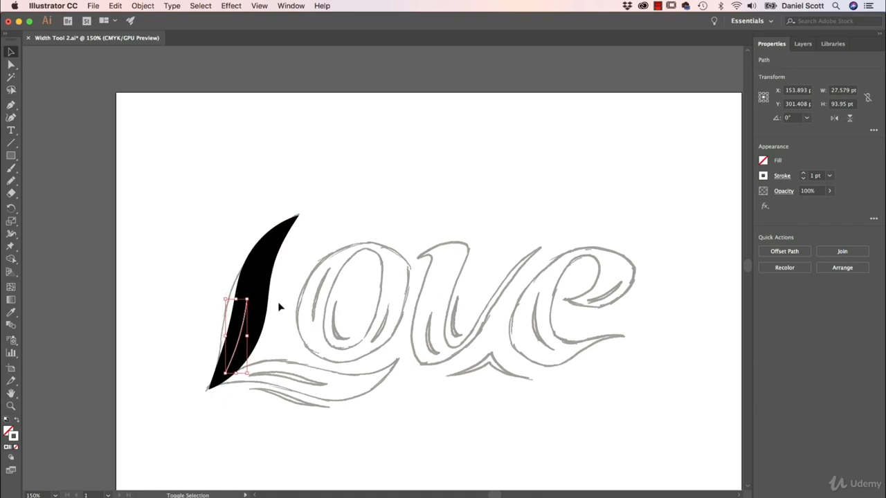
{"action": "key", "text": "Left"}
{"action": "key", "text": "Left"}
{"action": "key", "text": "super+equal"}
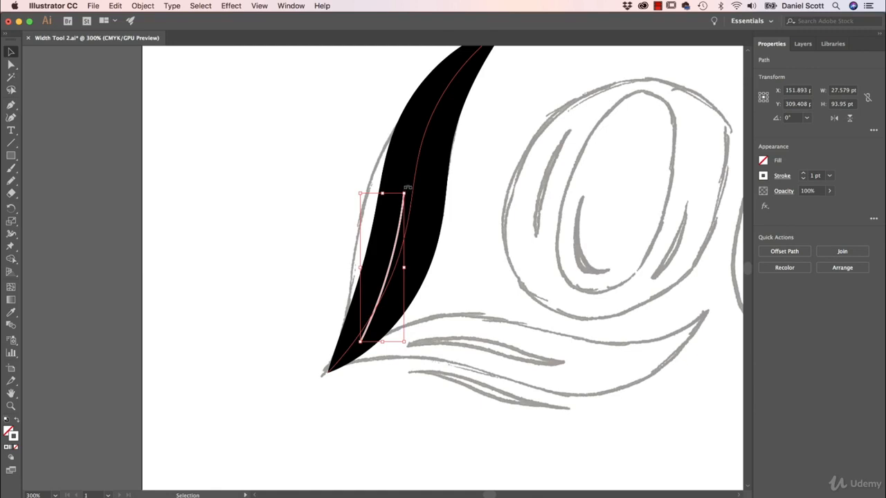
Step: Rotate the white stroke slightly and set its stroke weight to 0.05 pt
{"action": "left_click_drag", "start_coordinate": [407, 187], "coordinate": [439, 193]}
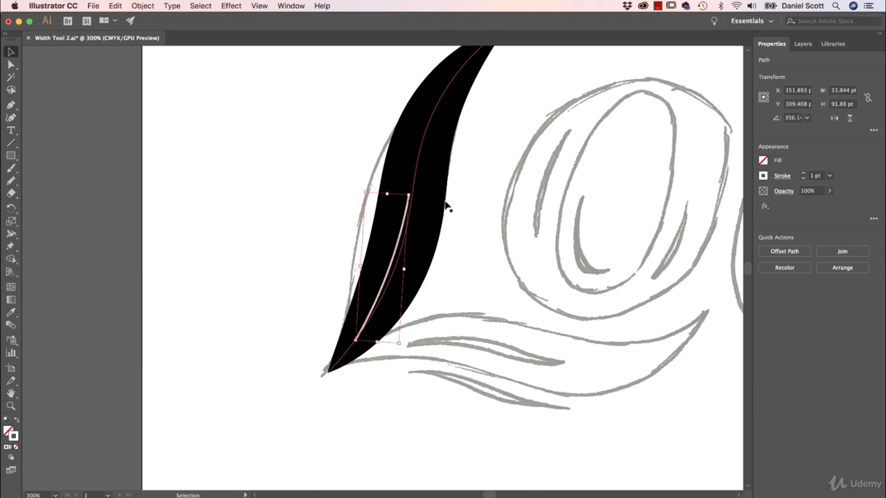
{"action": "left_click", "coordinate": [831, 176]}
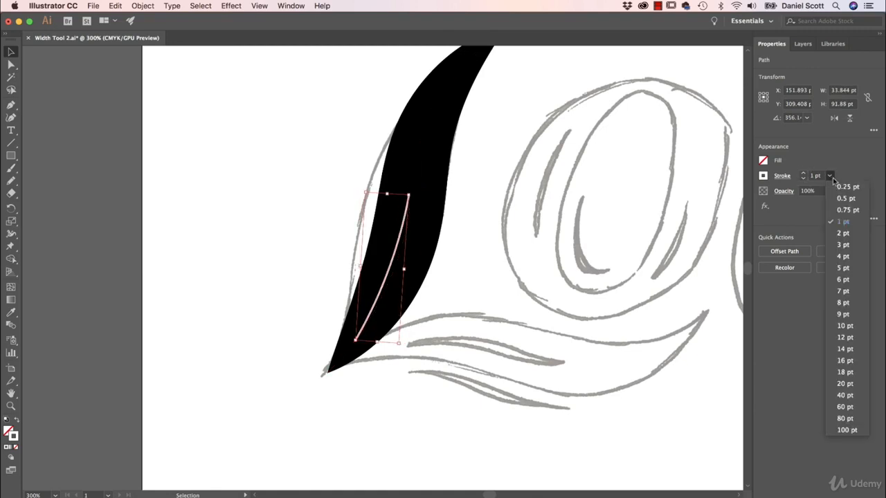
{"action": "left_click", "coordinate": [835, 185]}
{"action": "left_click", "coordinate": [815, 175]}
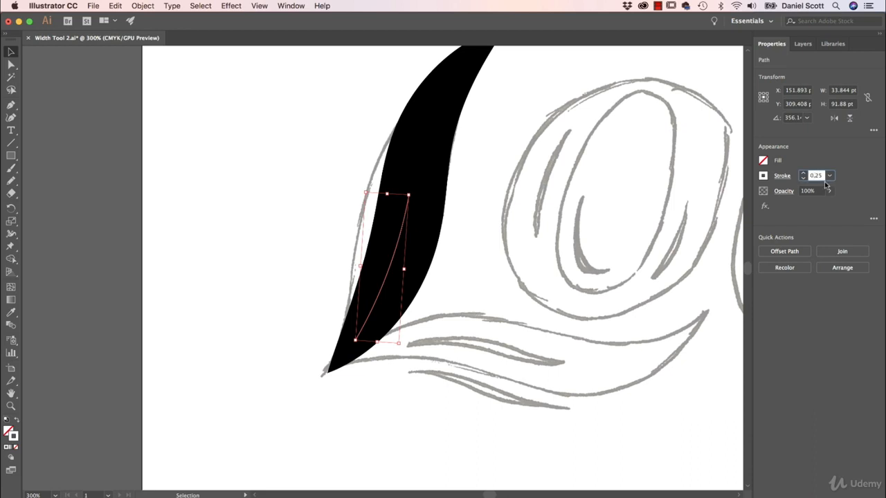
{"action": "type", "text": "0.05"}
{"action": "key", "text": "Return"}
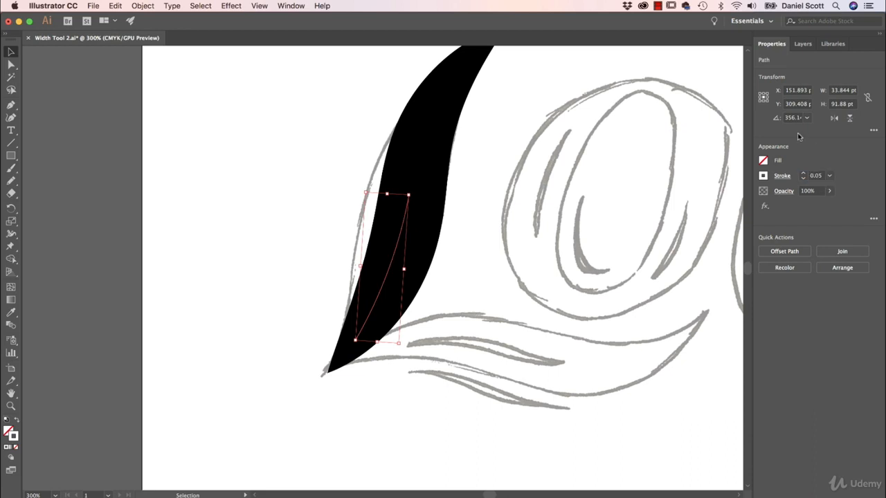
Step: Widen the white stroke's middle with the Width tool to cut a highlight into the L
{"action": "left_click", "coordinate": [12, 233]}
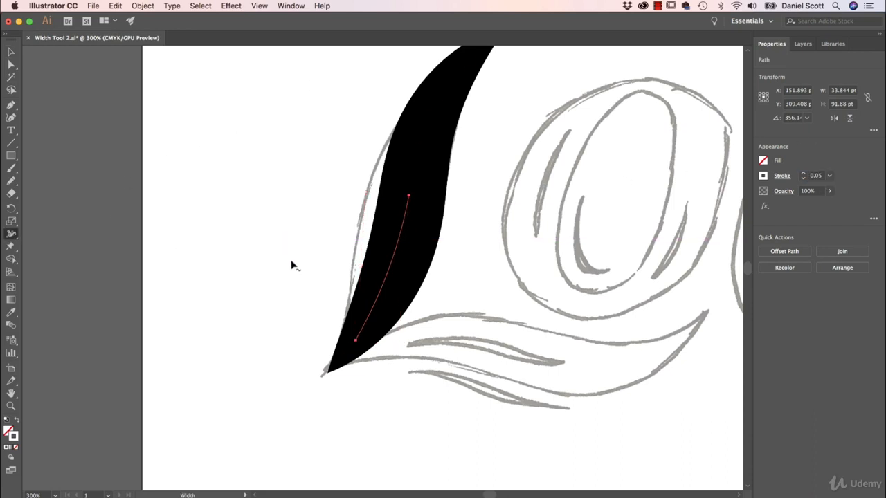
{"action": "mouse_move", "coordinate": [386, 277]}
{"action": "left_mouse_down"}
{"action": "mouse_move", "coordinate": [369, 314]}
{"action": "mouse_move", "coordinate": [374, 232]}
{"action": "left_mouse_up"}
{"action": "key", "text": "v"}
{"action": "left_click", "coordinate": [197, 144]}
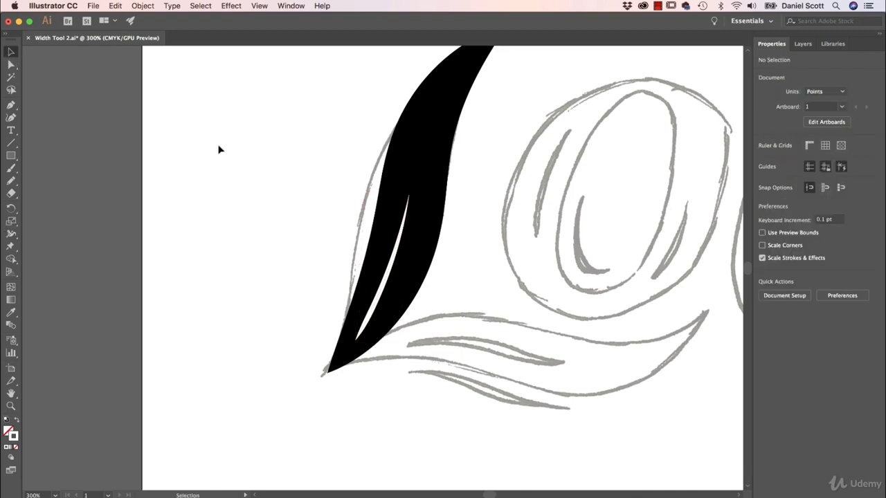
Step: Trace the swash beneath the L with the Curvature tool as an open curve ending just short of the L's bottom tip
{"action": "left_click_drag", "start_coordinate": [477, 224], "coordinate": [206, 315]}
{"action": "scroll", "coordinate": [382, 280], "scroll_direction": "down", "scroll_amount": 1}
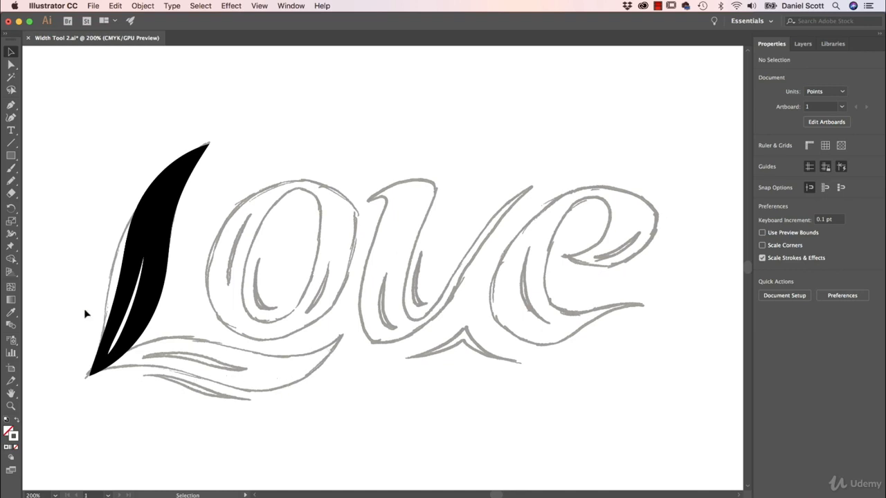
{"action": "left_click", "coordinate": [11, 118]}
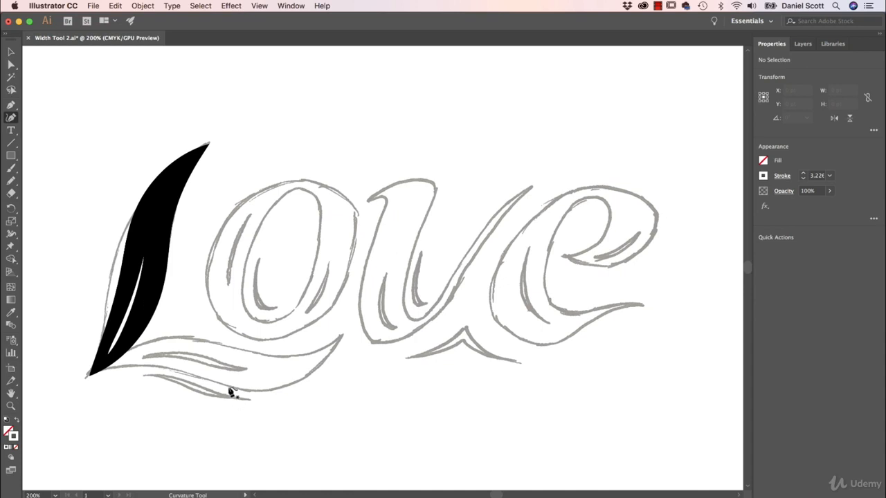
{"action": "left_click", "coordinate": [339, 337]}
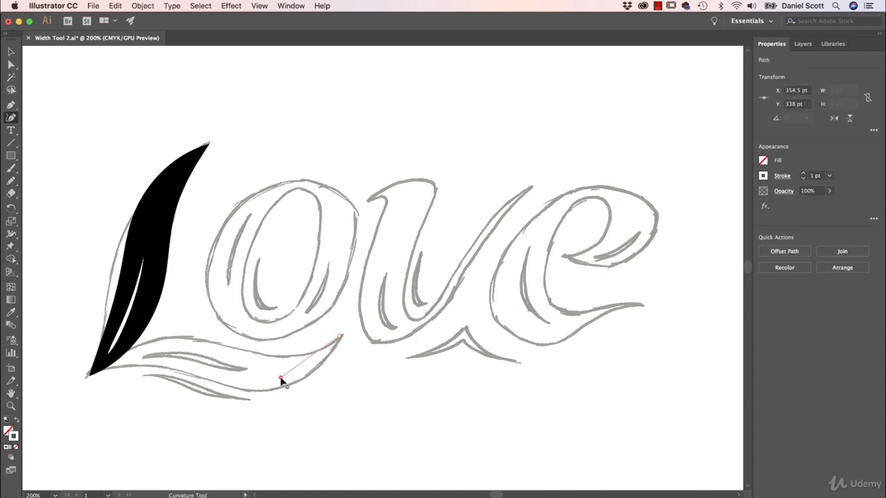
{"action": "left_click", "coordinate": [280, 378]}
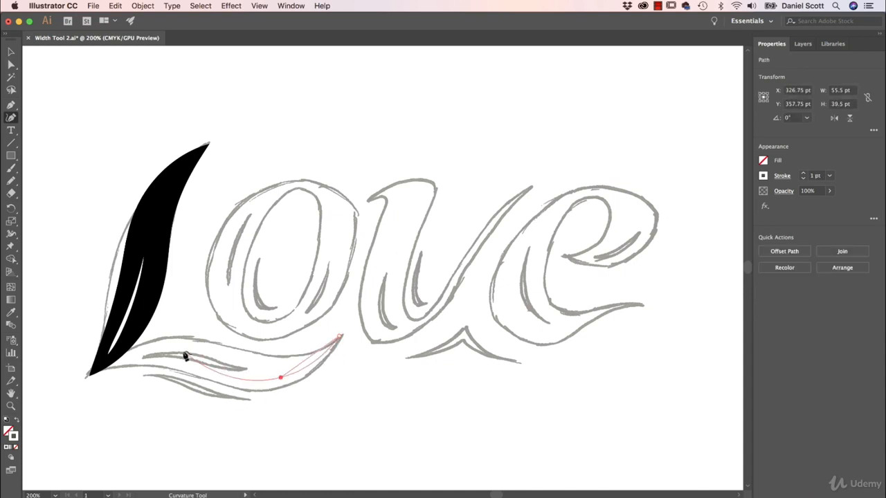
{"action": "left_click", "coordinate": [89, 374]}
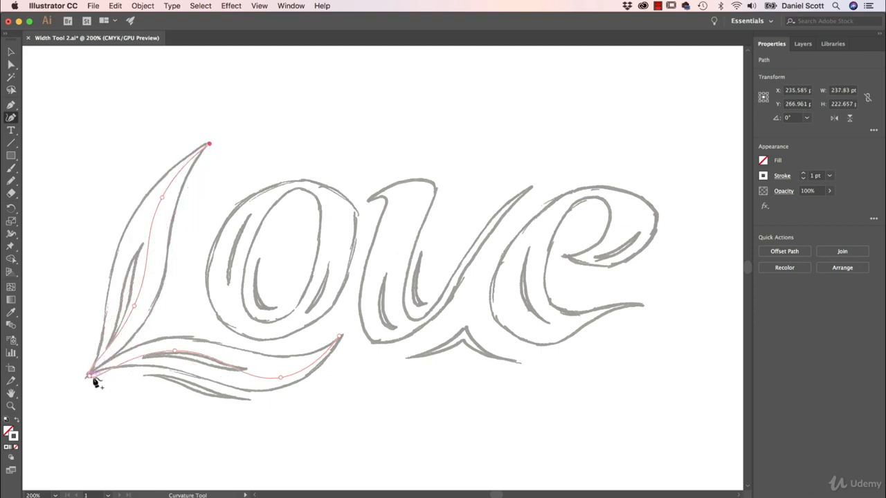
{"action": "key", "text": "super+z"}
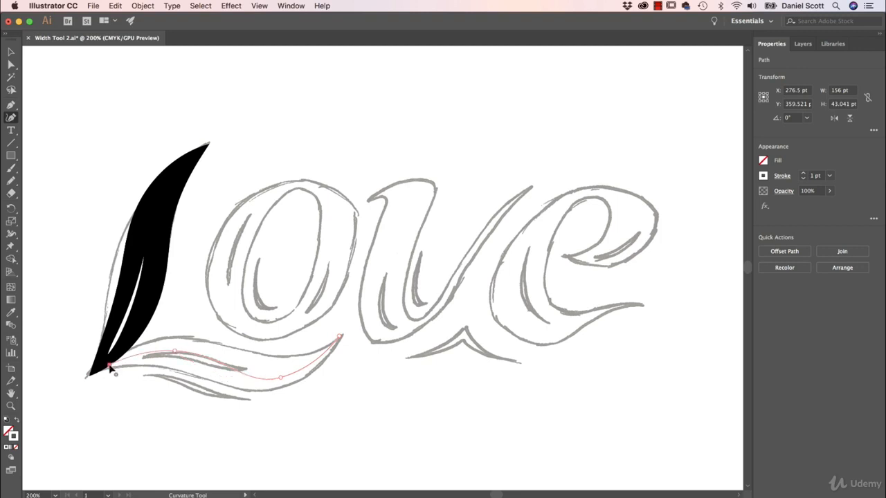
{"action": "left_click", "coordinate": [110, 365]}
Step: Move the curve's end anchor onto the L's bottom tip and adjust the middle anchor's handle to follow the swash
{"action": "key", "text": "a"}
{"action": "left_click", "coordinate": [121, 378]}
{"action": "left_click_drag", "start_coordinate": [109, 368], "coordinate": [97, 377]}
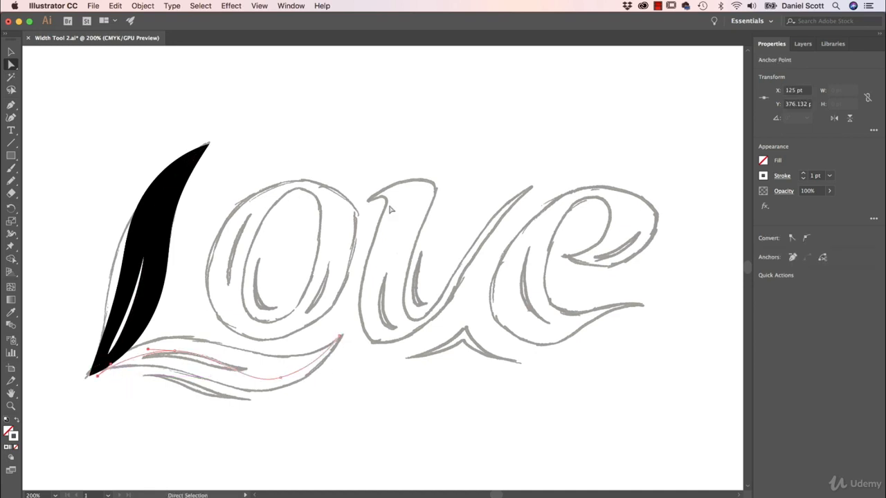
{"action": "left_click", "coordinate": [281, 378]}
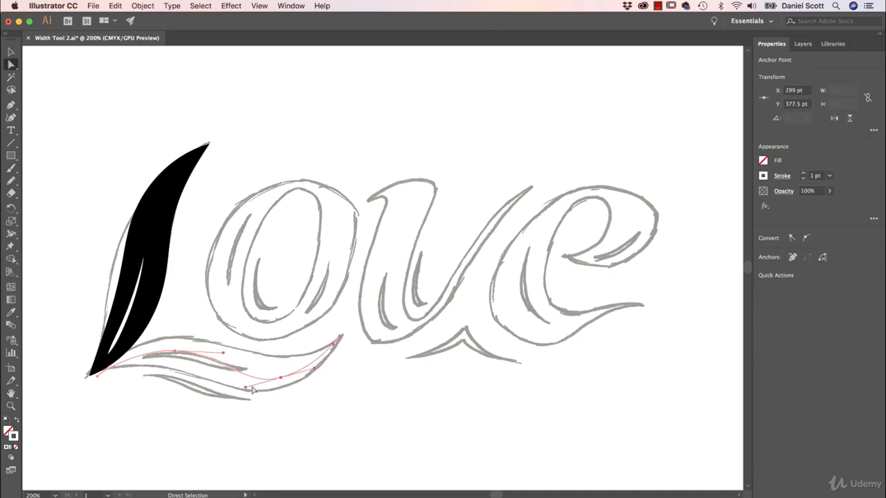
{"action": "left_click_drag", "start_coordinate": [246, 389], "coordinate": [248, 385]}
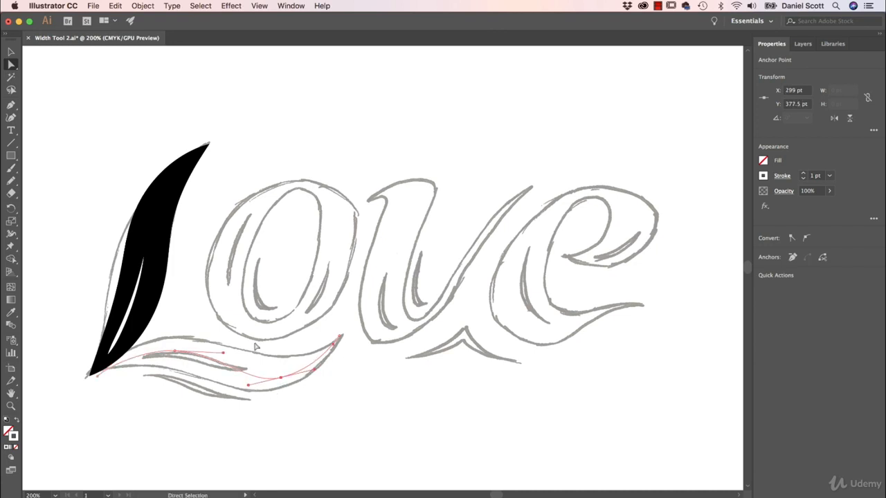
Step: Give the swash curve a black stroke and deselect it
{"action": "left_click", "coordinate": [763, 176]}
{"action": "left_click", "coordinate": [670, 214]}
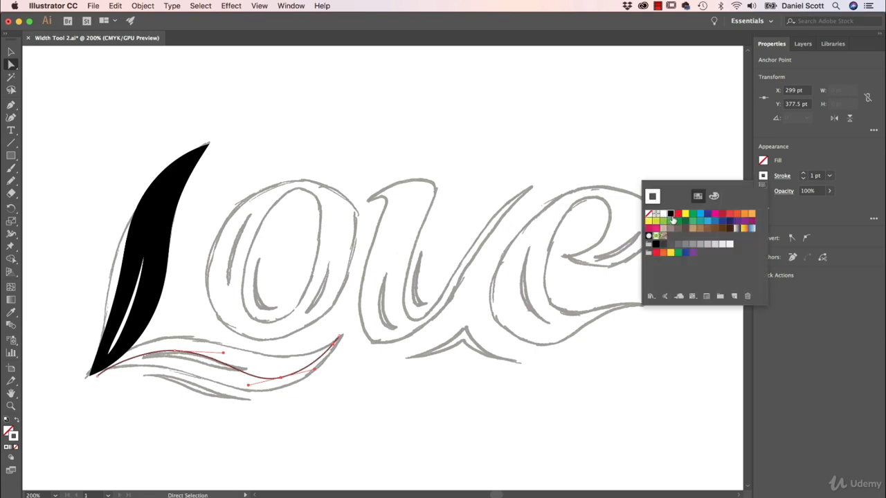
{"action": "left_click", "coordinate": [196, 275]}
{"action": "left_click", "coordinate": [262, 280]}
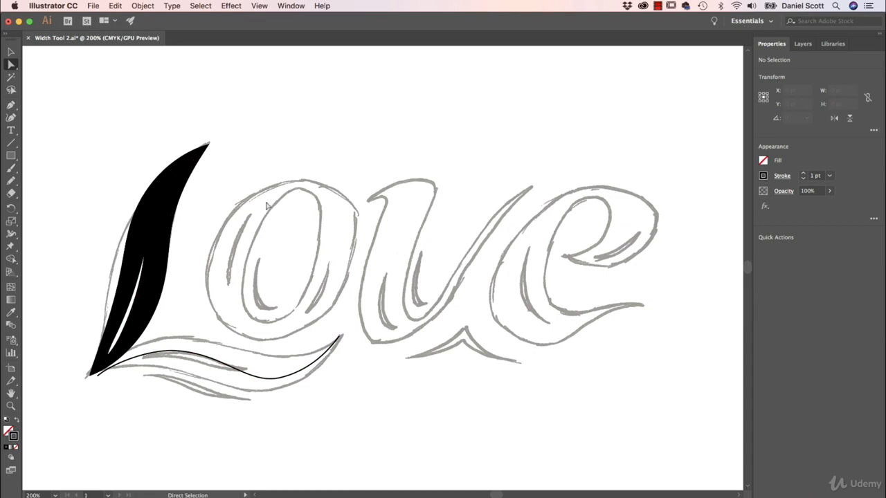
Step: Trace the O's outer outline as a closed path with the Curvature tool, then deselect it
{"action": "left_click", "coordinate": [11, 118]}
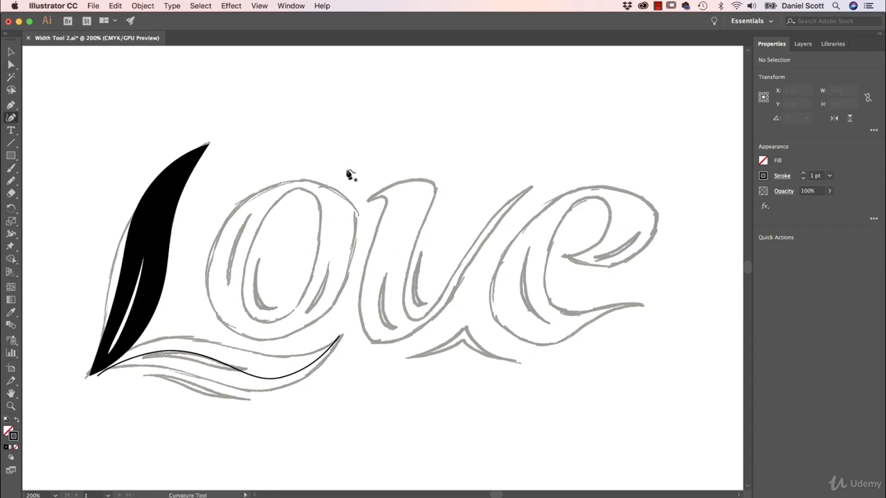
{"action": "left_click", "coordinate": [263, 194]}
{"action": "left_click", "coordinate": [335, 197]}
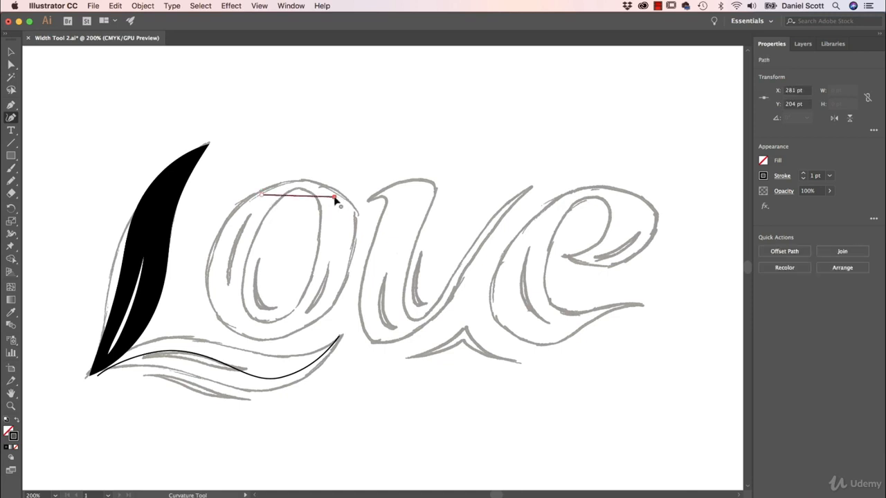
{"action": "left_click", "coordinate": [301, 320]}
{"action": "left_click", "coordinate": [228, 317]}
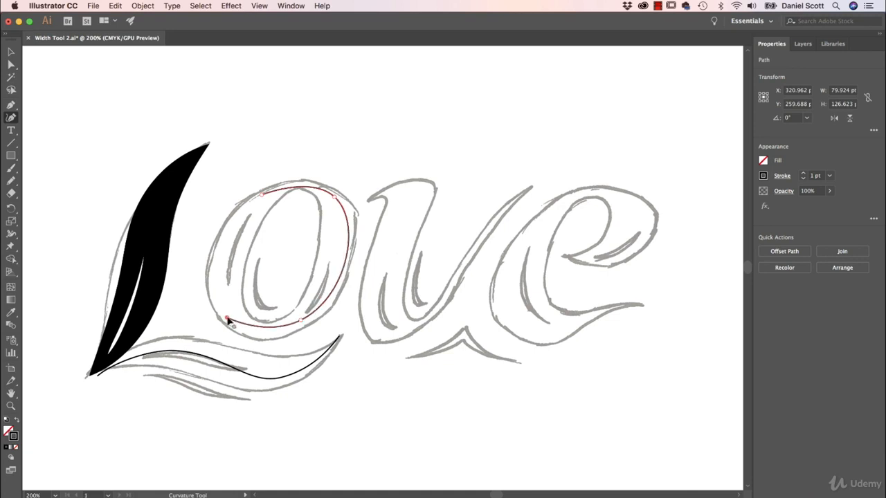
{"action": "left_click", "coordinate": [263, 195]}
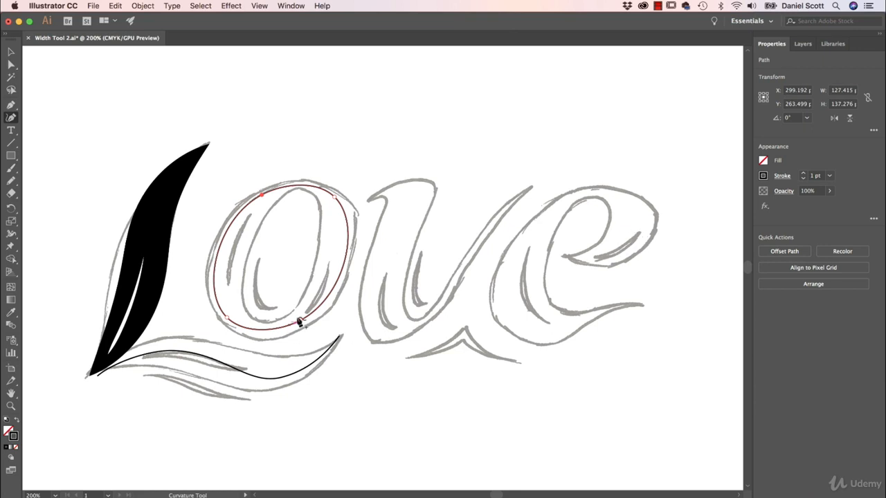
{"action": "key", "text": "v"}
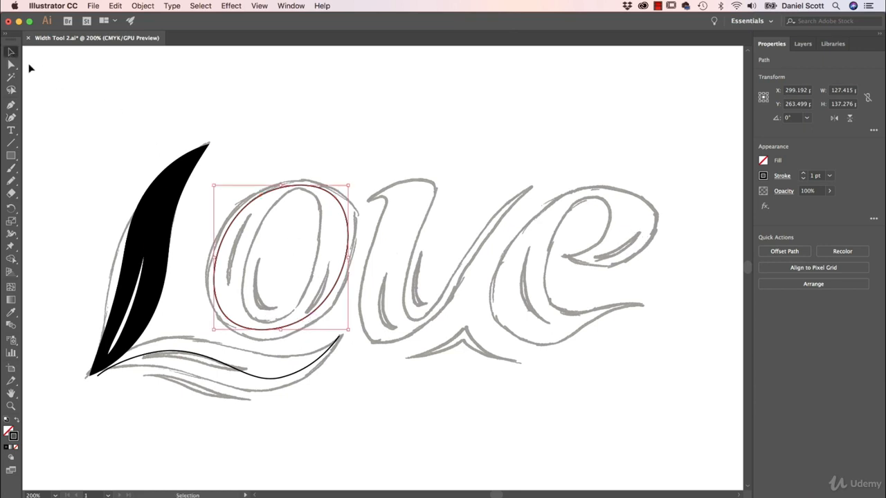
{"action": "left_click", "coordinate": [56, 96]}
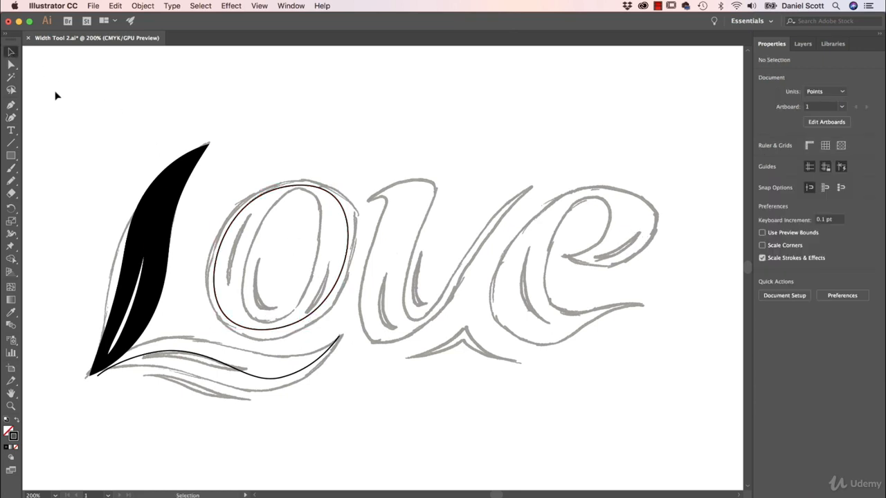